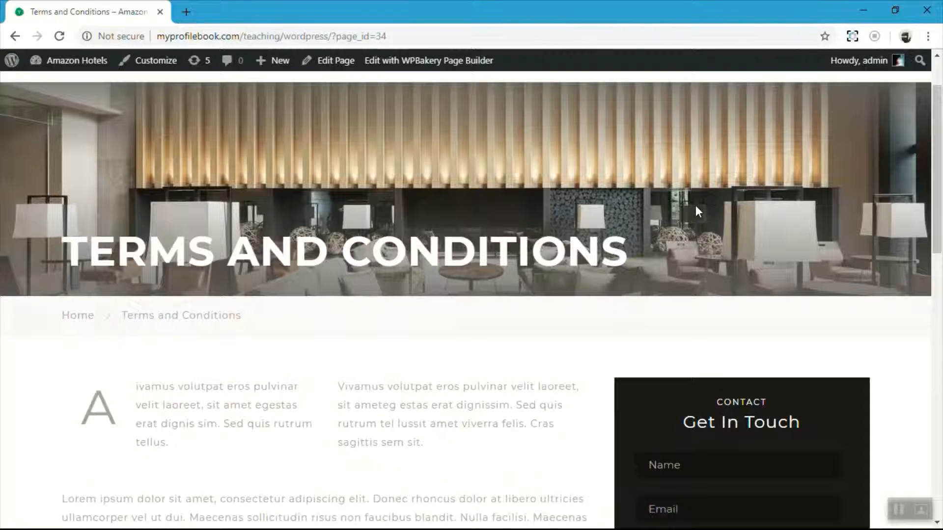
- Examine the Terms and Conditions page's intro paragraphs and its customer and partner question lists
scroll(697, 211, "down", 5)
scroll(141, 211, "up", 2)
left_click_drag(73, 195, 572, 337)
left_click(575, 338)
scroll(575, 341, "down", 5)
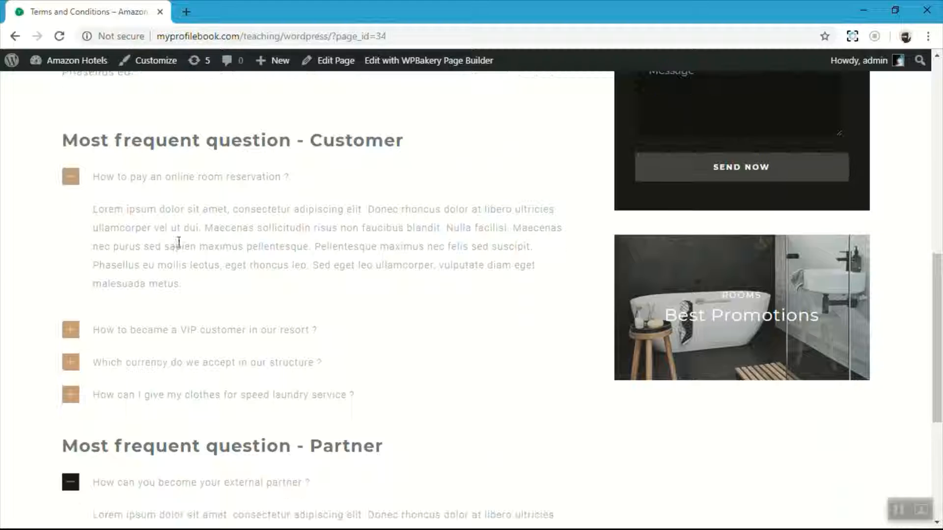
left_click_drag(95, 179, 325, 185)
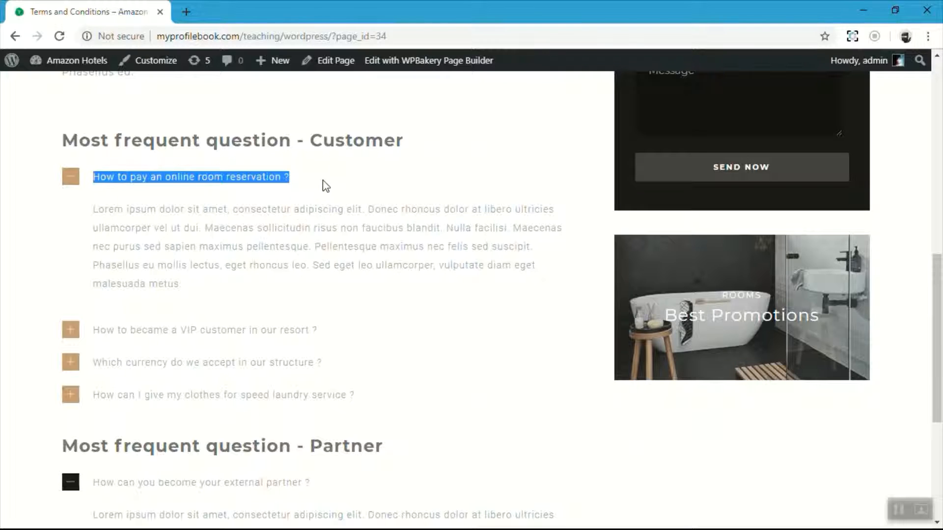
left_click_drag(82, 214, 267, 293)
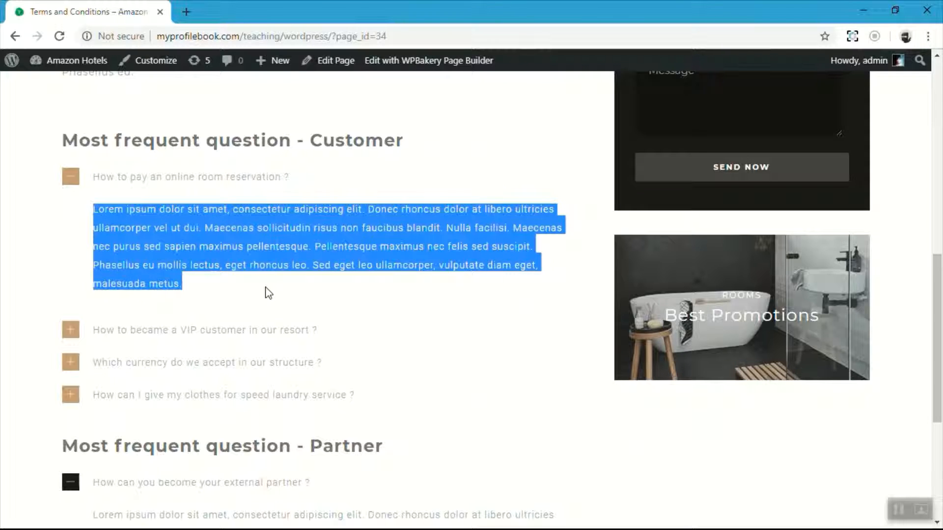
left_click(267, 292)
scroll(266, 285, "down", 5)
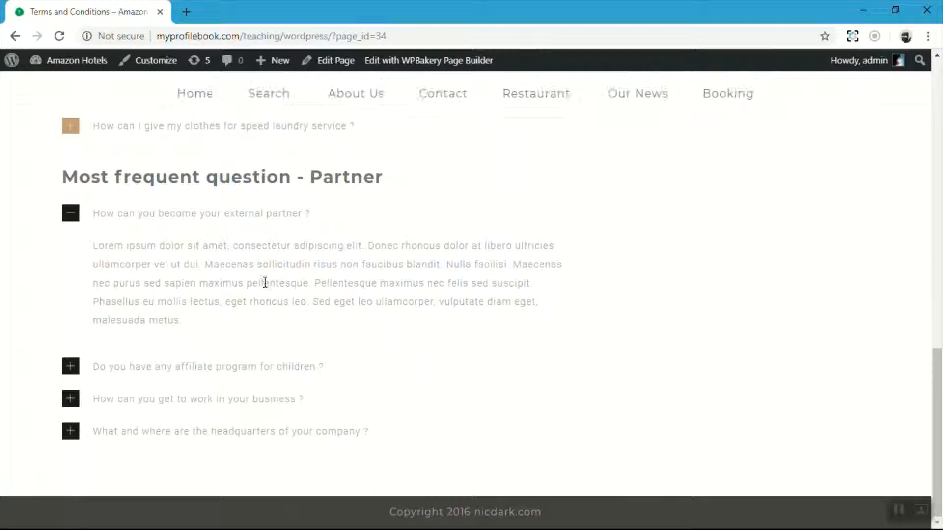
left_click_drag(57, 173, 386, 437)
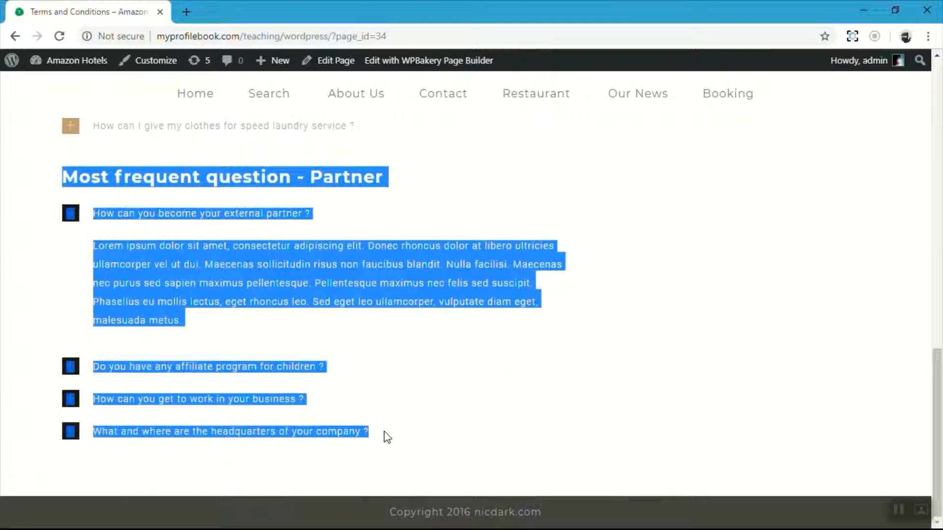
scroll(462, 381, "up", 15)
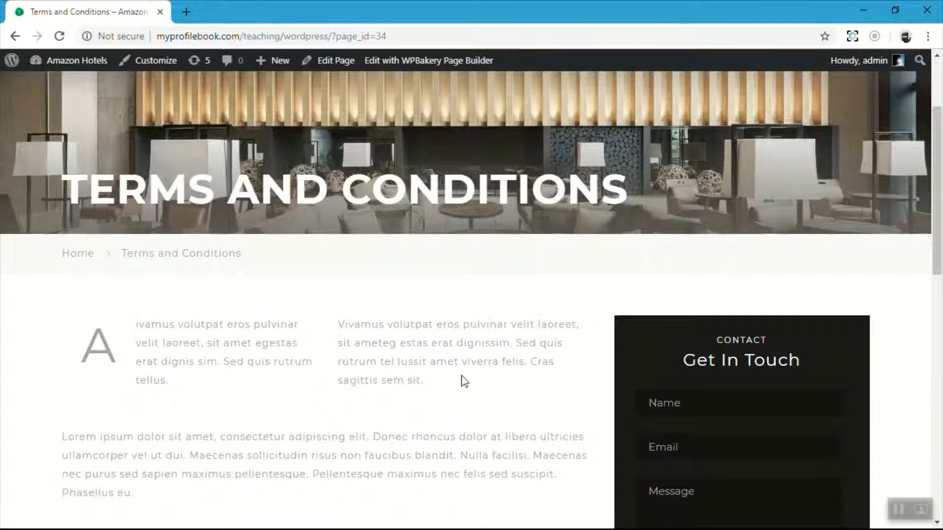
scroll(465, 381, "down", 3)
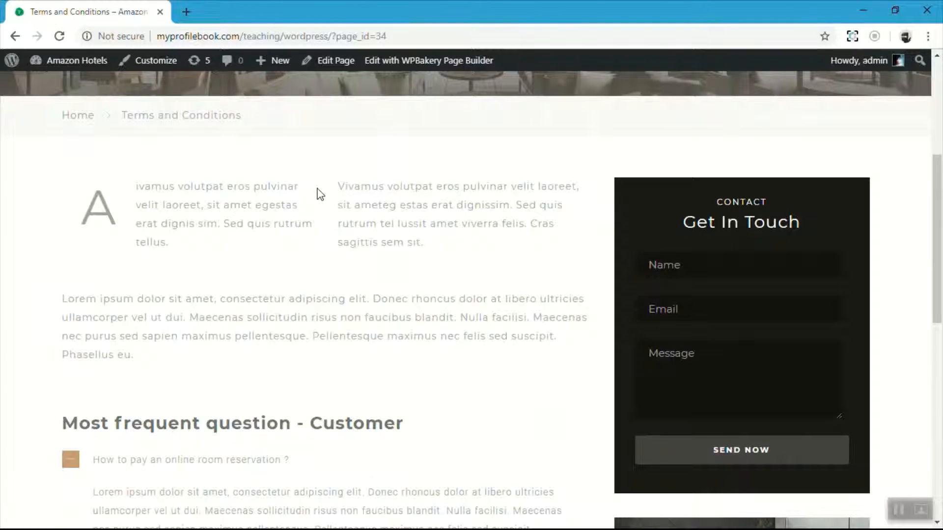
- Open the Terms and Conditions page for editing in a separate browser tab
right_click(329, 76)
left_click(364, 72)
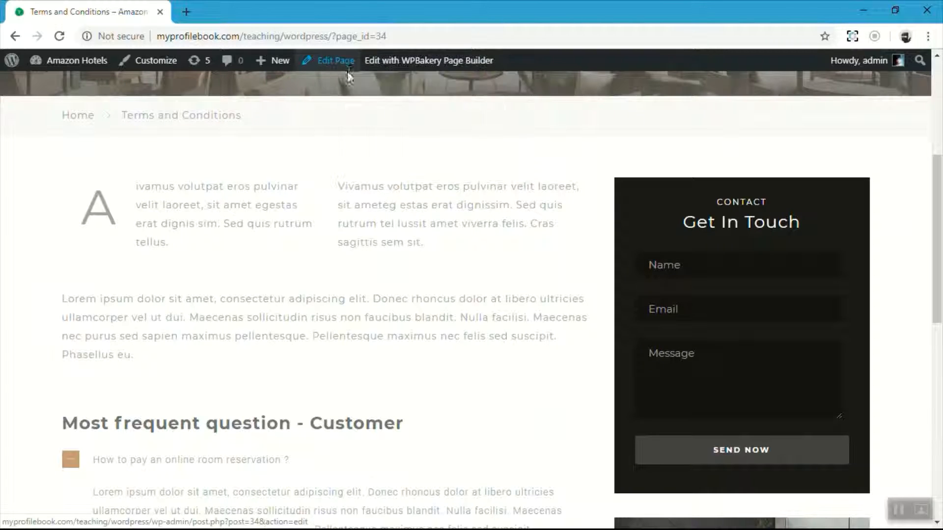
scroll(236, 168, "up", 3)
scroll(237, 168, "down", 1)
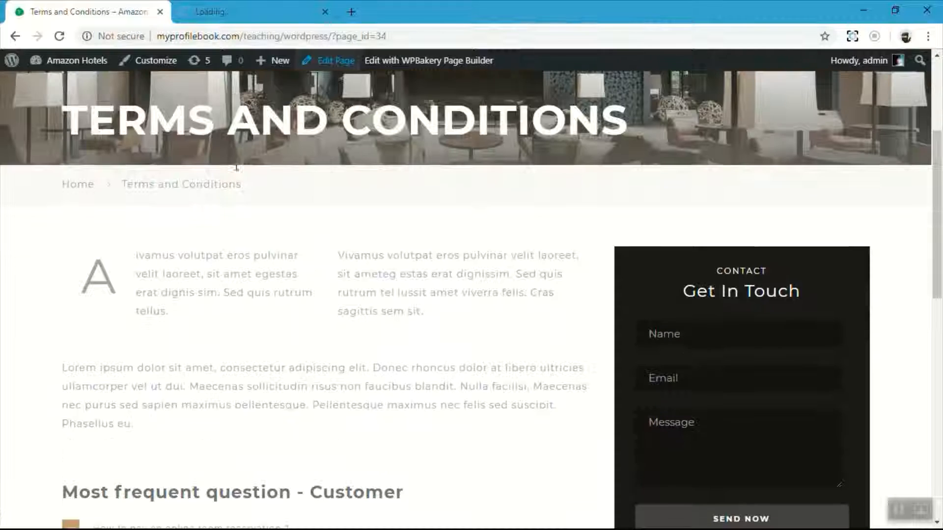
left_click(240, 5)
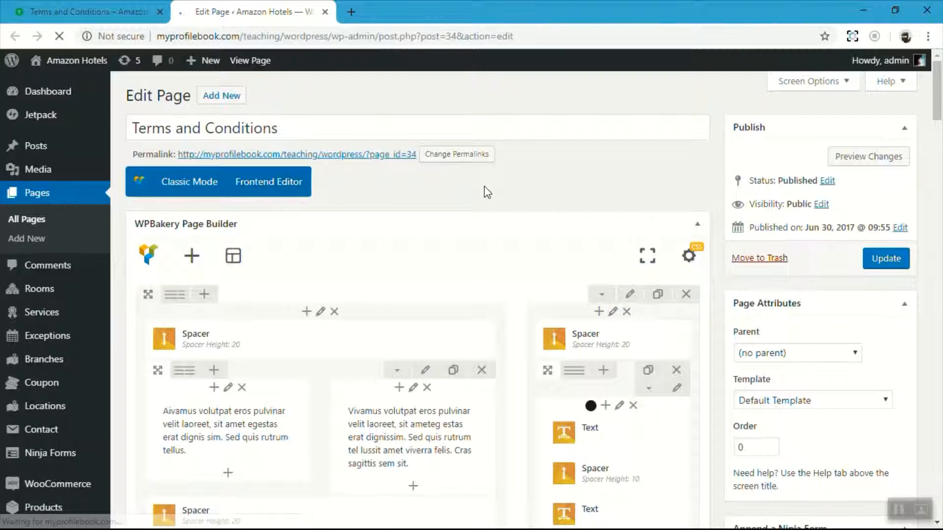
- Check the page's shortcode content in classic mode and return to the backend editor layout
left_click(192, 196)
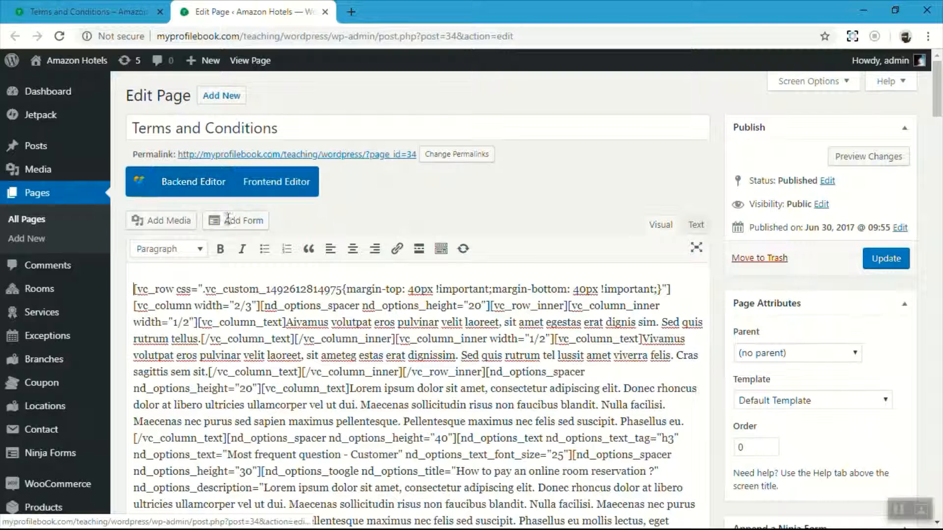
left_click(202, 188)
scroll(305, 261, "down", 4)
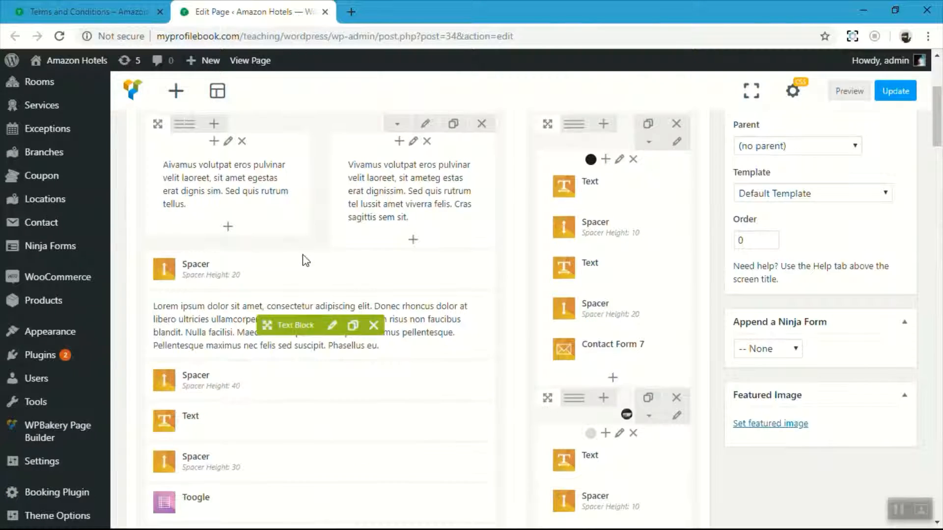
scroll(373, 221, "up", 2)
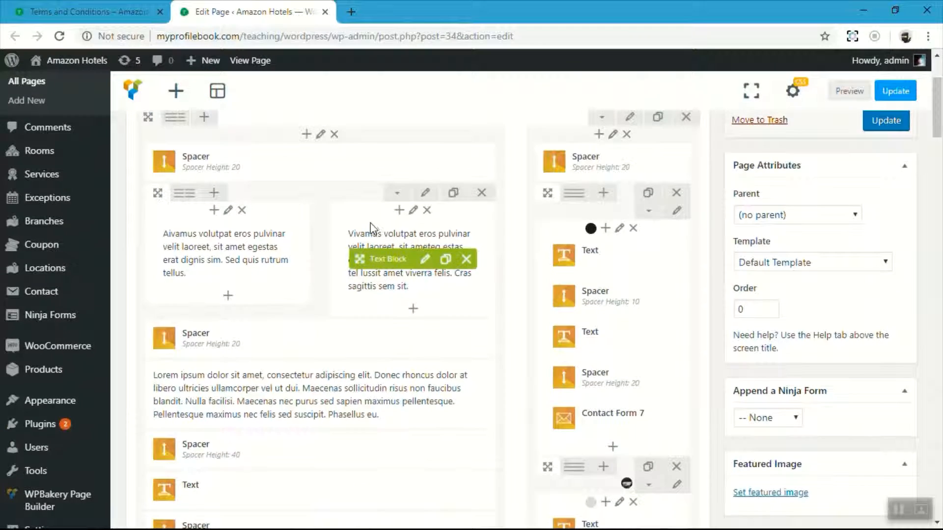
- Delete the two-column intro text row and the spacer directly below it from the page layout
left_click(84, 11)
scroll(276, 214, "down", 2)
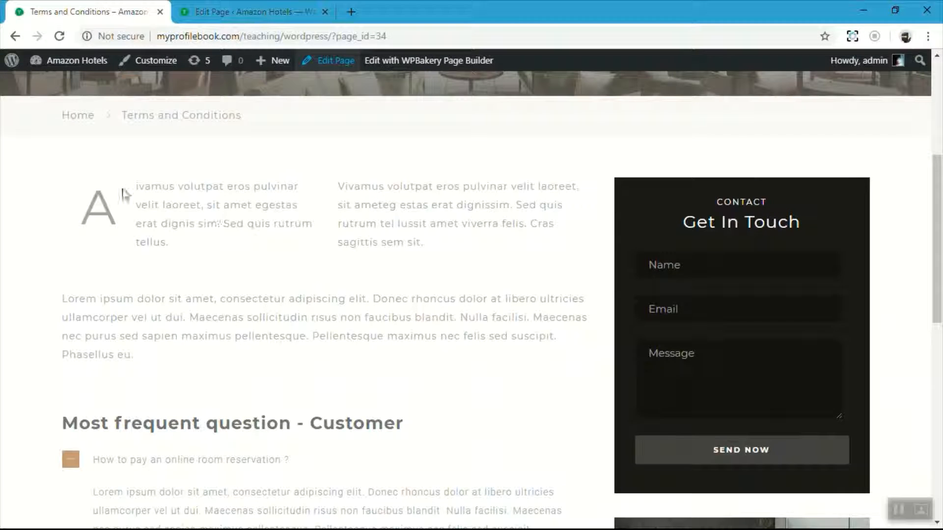
left_click_drag(132, 185, 491, 299)
left_click(526, 337)
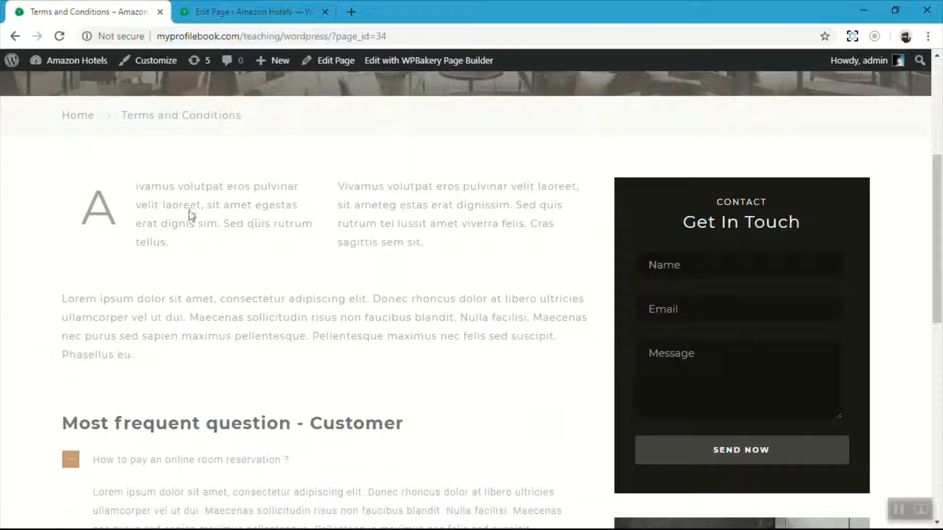
left_click(251, 12)
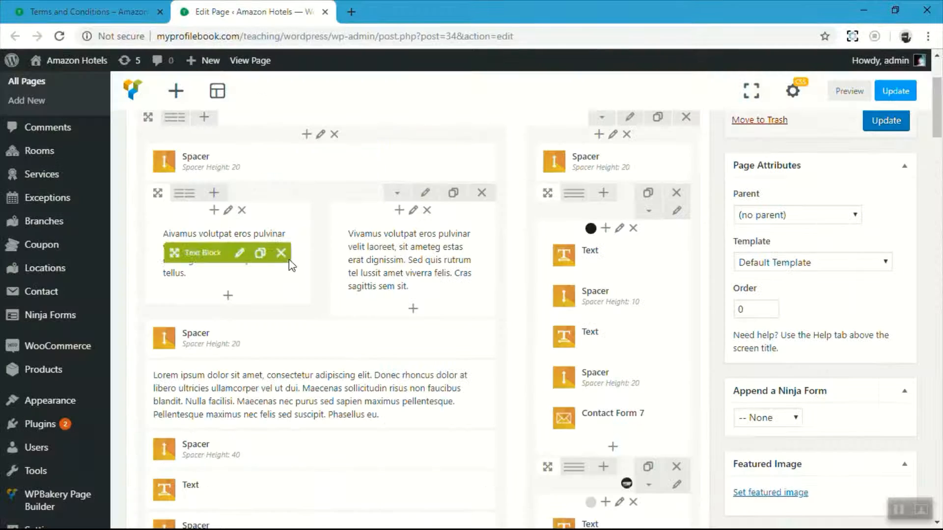
left_click(486, 196)
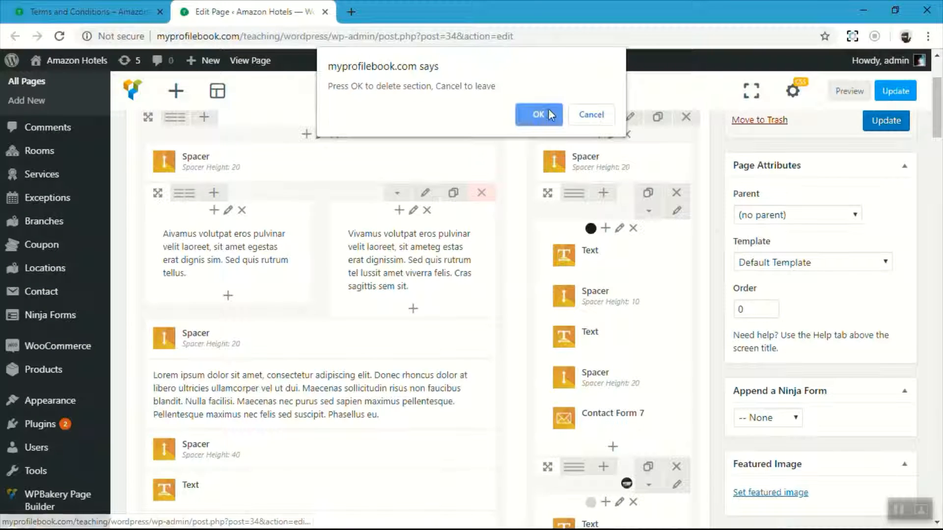
key("Return")
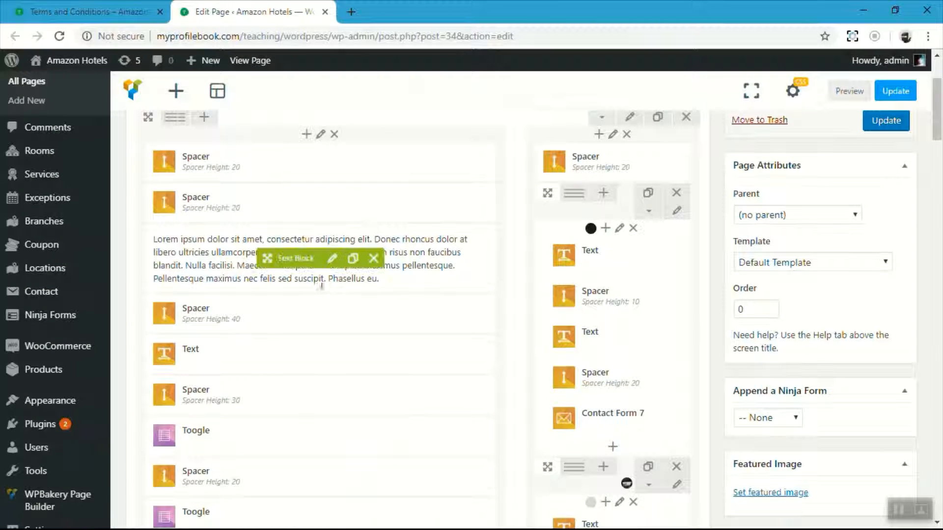
left_click(448, 196)
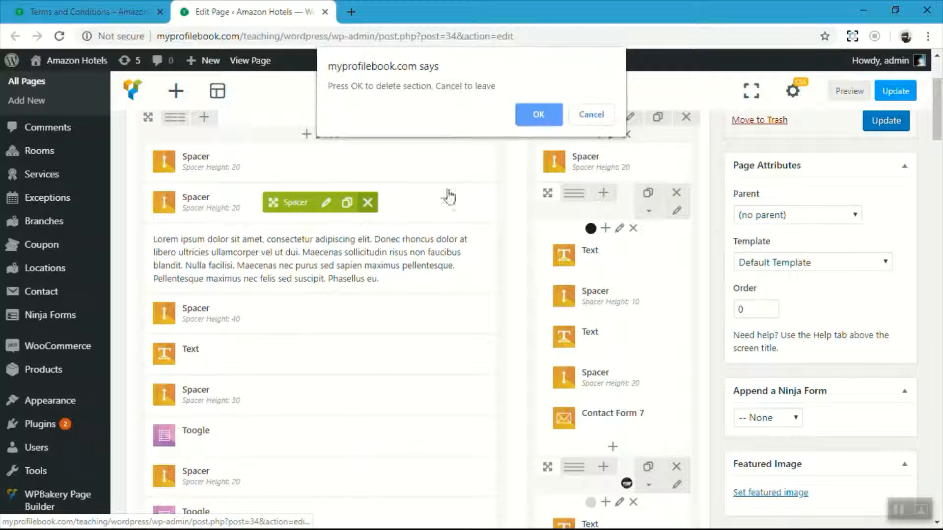
left_click(546, 117)
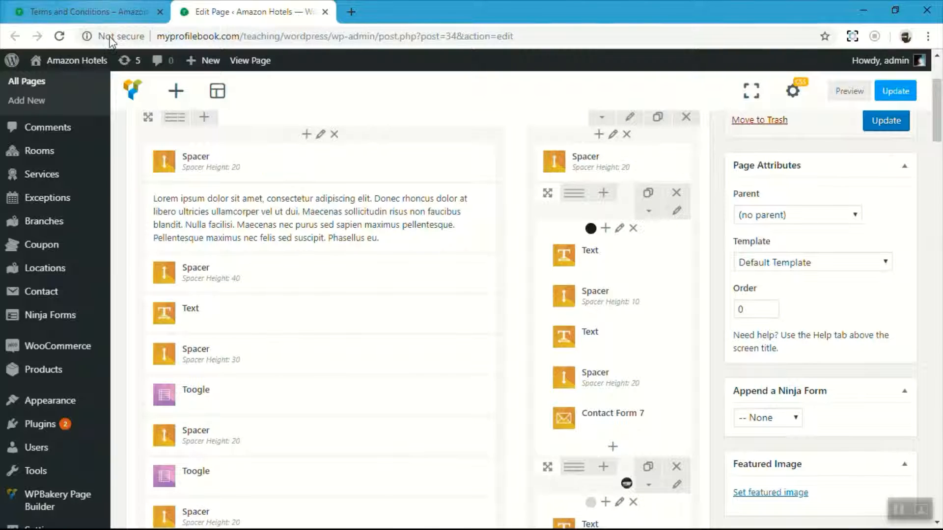
- Replace the Lorem ipsum text block's content with "this hotel is following rules and regulations of ... country"
left_click(99, 12)
left_click(239, 8)
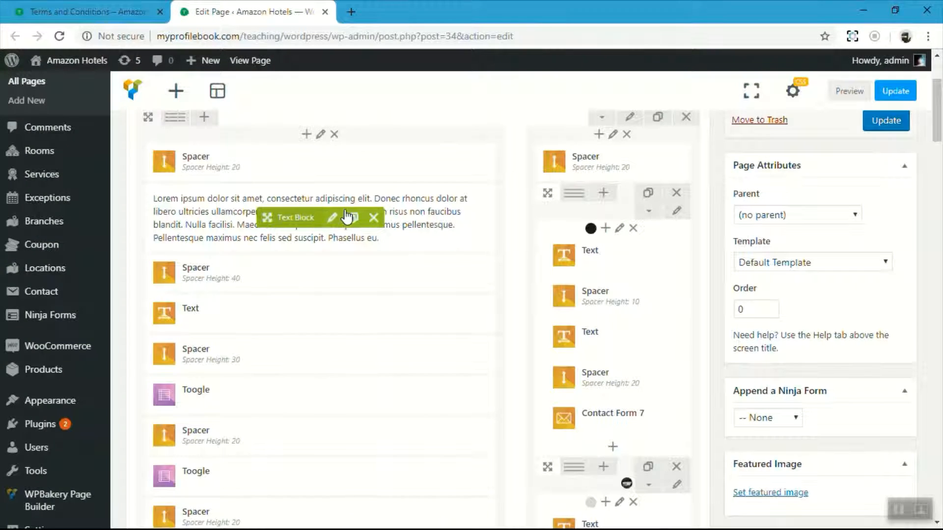
left_click(332, 217)
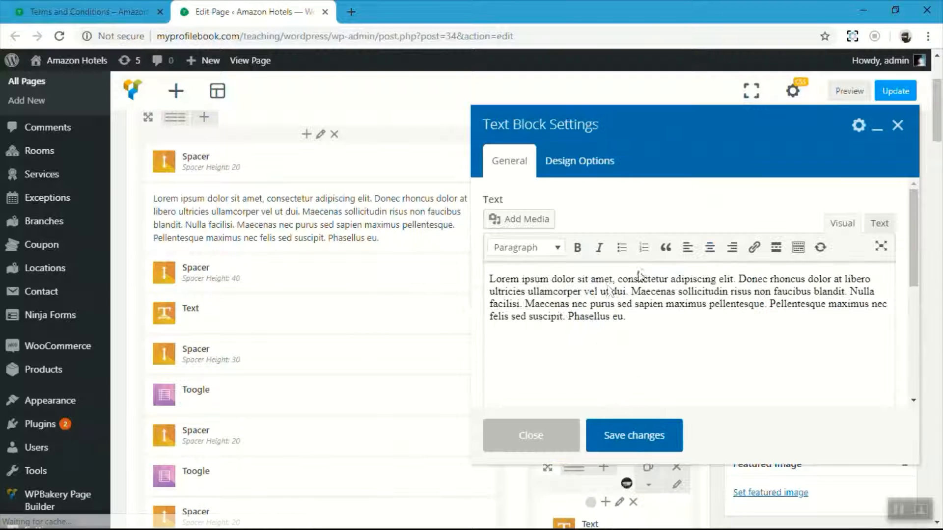
key("ctrl+a")
key("BackSpace")
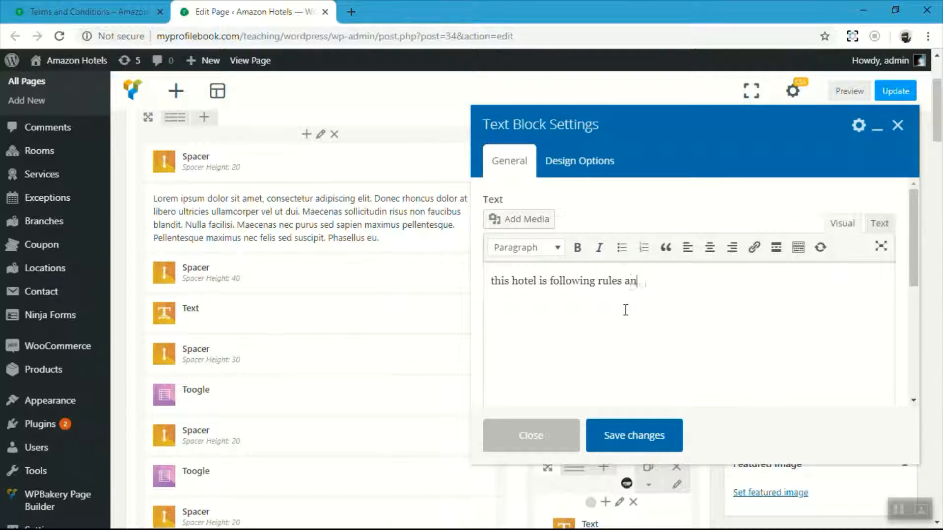
type("tion")
type("s of")
type(" +++")
key("BackSpace")
key("BackSpace")
key("BackSpace")
type(".")
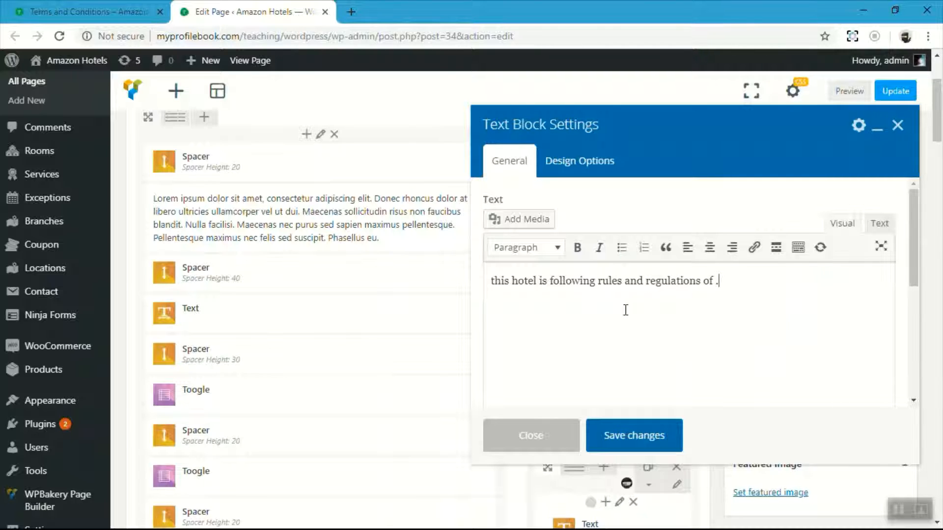
type(".. country")
- Repeat the copied sentence many times to fill out the text block and save the block's changes
key("ctrl+a")
key("ctrl+c")
left_click(626, 310)
key("ctrl+v")
key("ctrl+v")
key("ctrl+v")
key("ctrl+v")
key("ctrl+v")
key("ctrl+v")
key("ctrl+v")
key("ctrl+v")
key("ctrl+v")
key("ctrl+v")
key("ctrl+v")
key("ctrl+v")
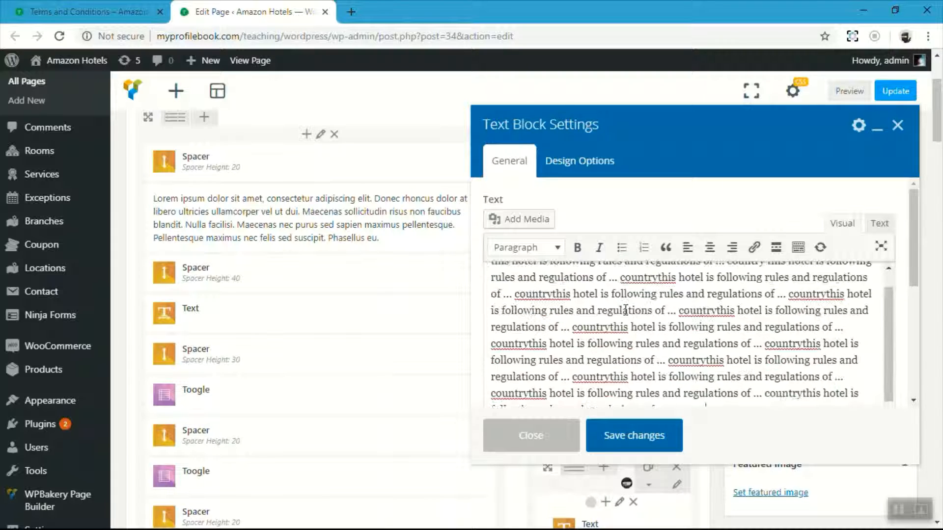
key("ctrl+v")
key("ctrl+v")
key("ctrl+v")
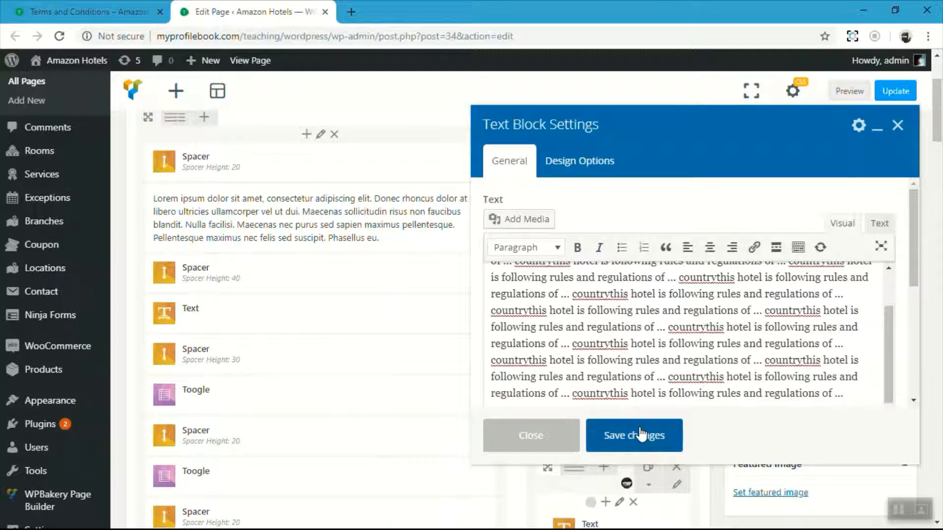
left_click(640, 434)
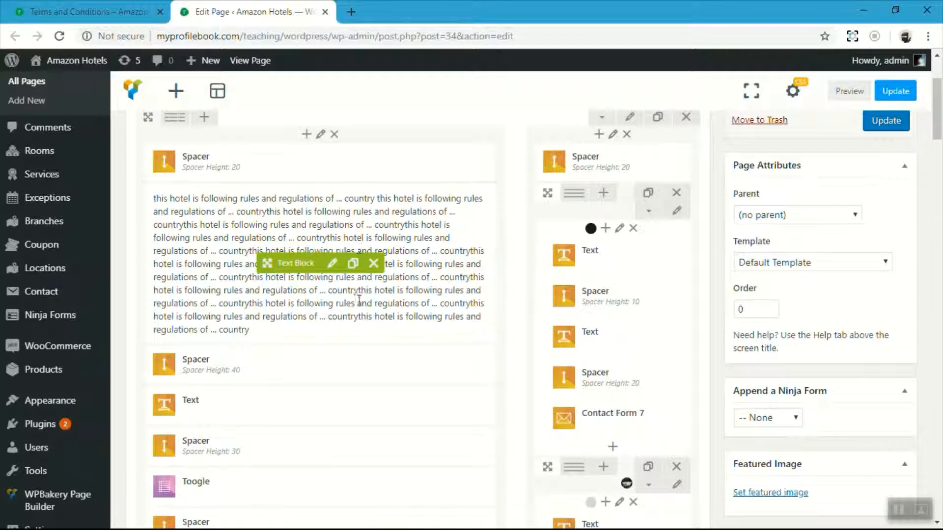
- Update the Terms and Conditions page with the edited layout
scroll(231, 297, "down", 4)
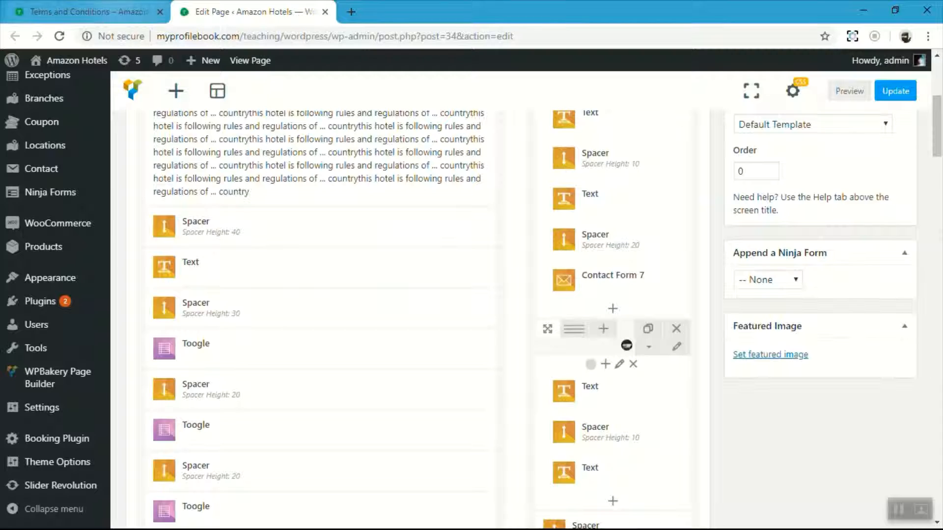
left_click(89, 11)
left_click(249, 7)
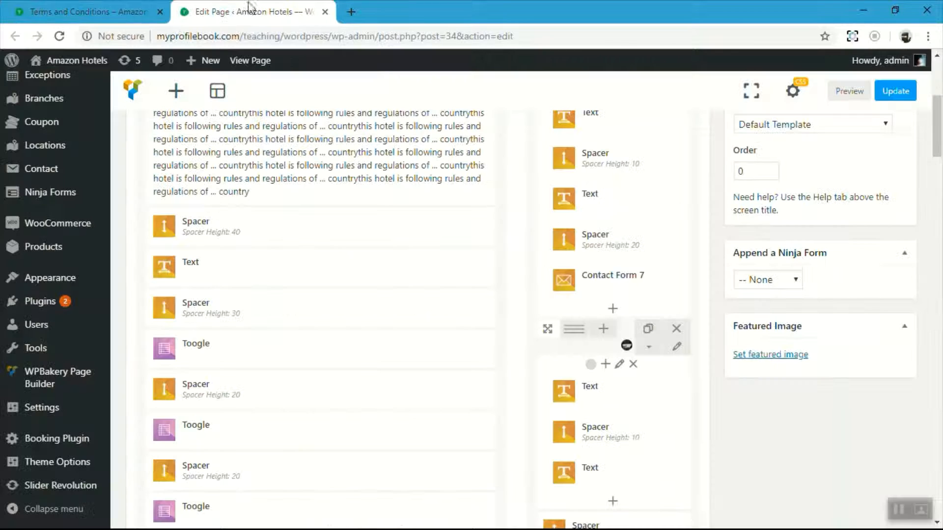
left_click(913, 94)
- Reload the live Terms and Conditions page and check its intro text and question lists
left_click(88, 11)
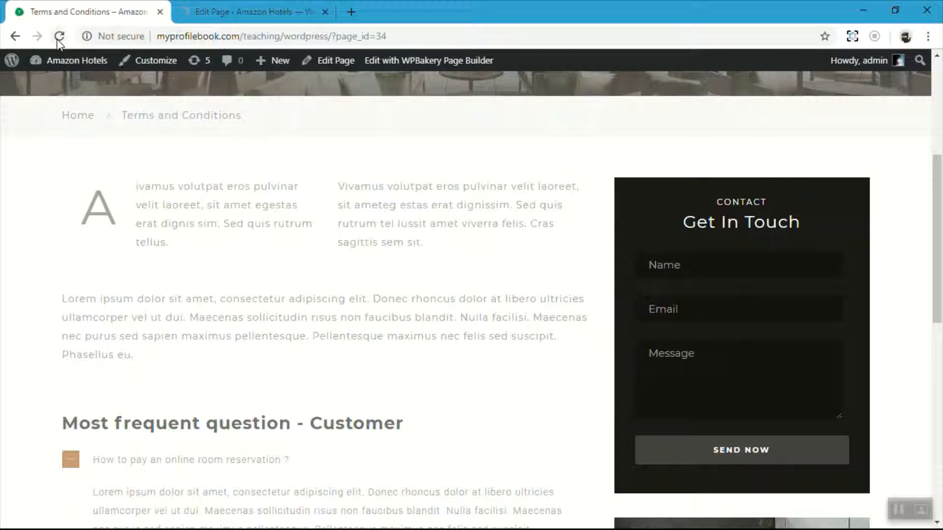
left_click(59, 38)
scroll(101, 131, "down", 5)
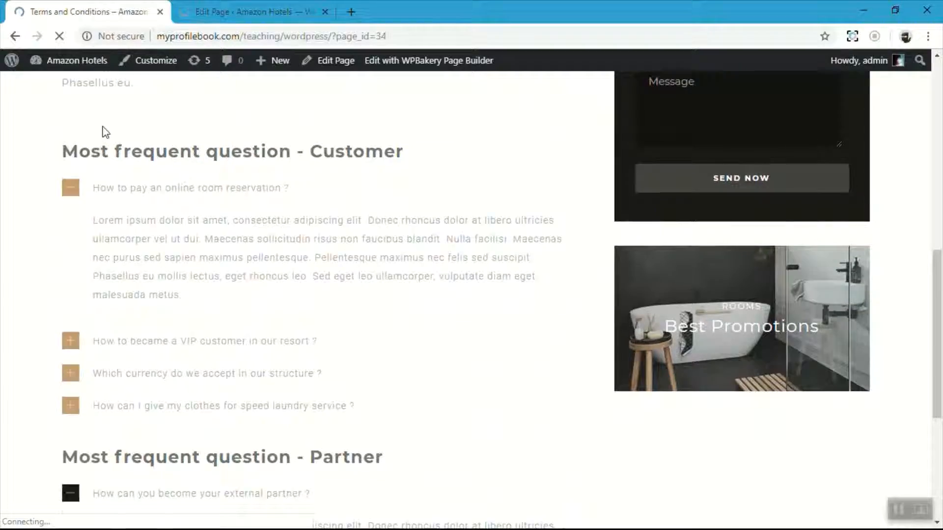
scroll(105, 132, "up", 8)
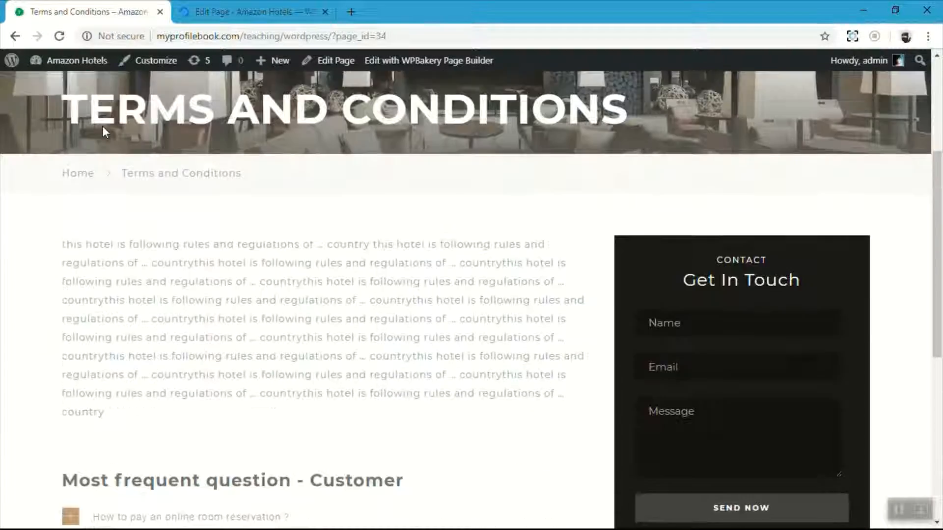
scroll(102, 126, "down", 1)
left_click_drag(46, 216, 196, 252)
left_click(244, 254)
scroll(251, 252, "down", 7)
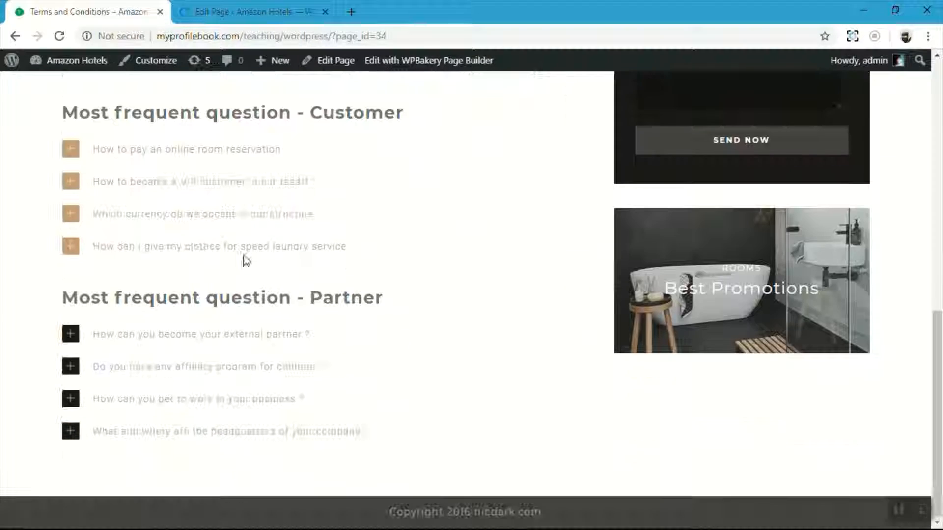
- Delete the "Best Promotions" inner row from the sidebar column in the page editor and update the page
left_click(253, 12)
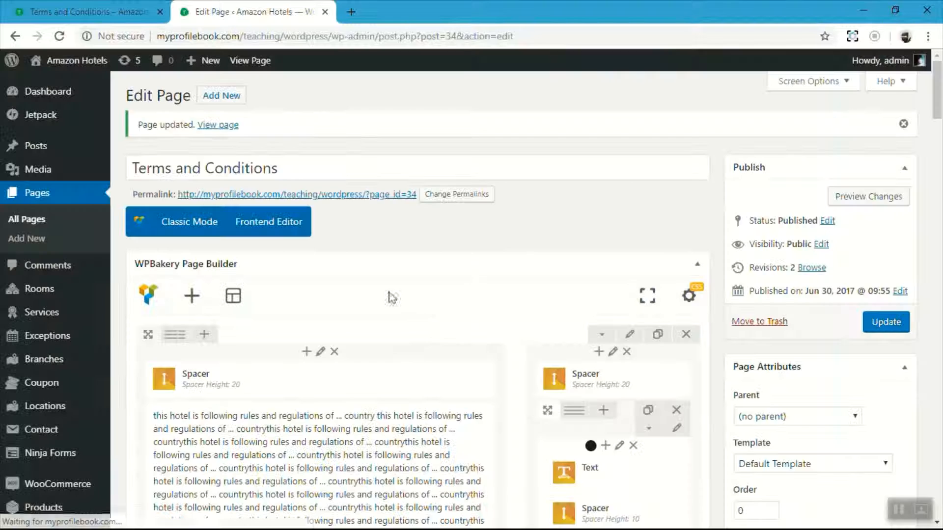
scroll(456, 325, "down", 9)
scroll(456, 325, "down", 1)
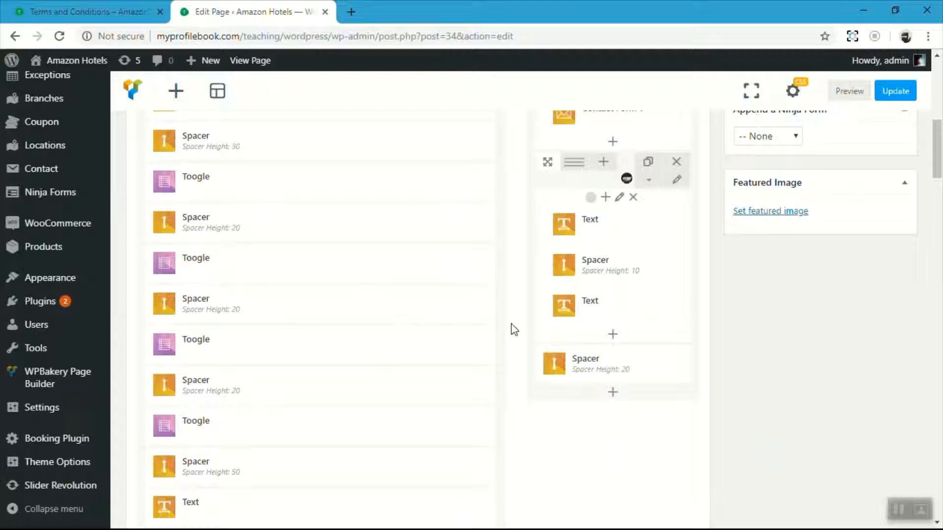
left_click(677, 162)
left_click(539, 114)
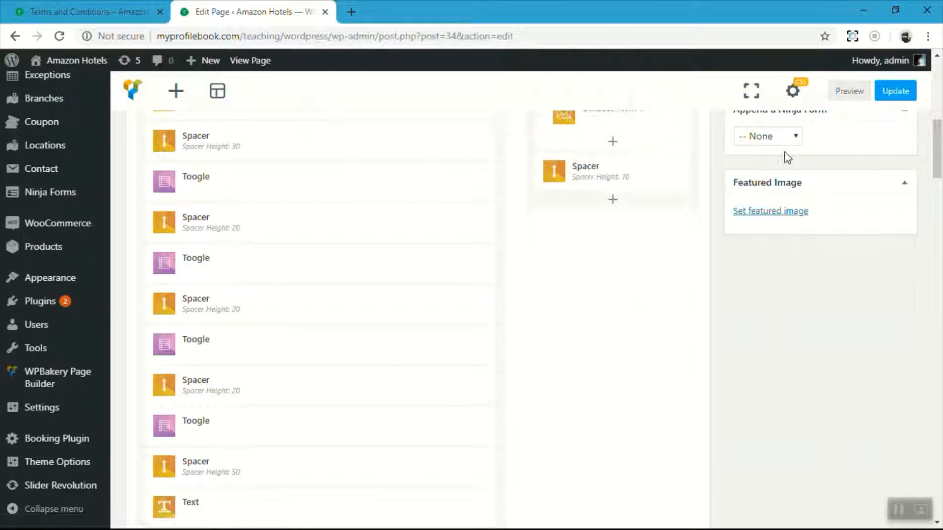
left_click(904, 91)
- Reload the live Terms and Conditions page and check the sidebar below the contact form
left_click(108, 12)
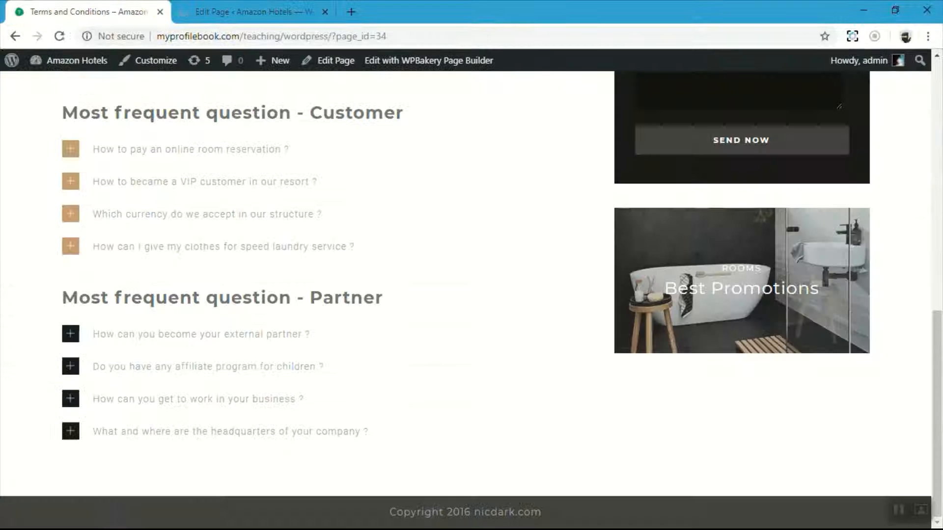
left_click(61, 37)
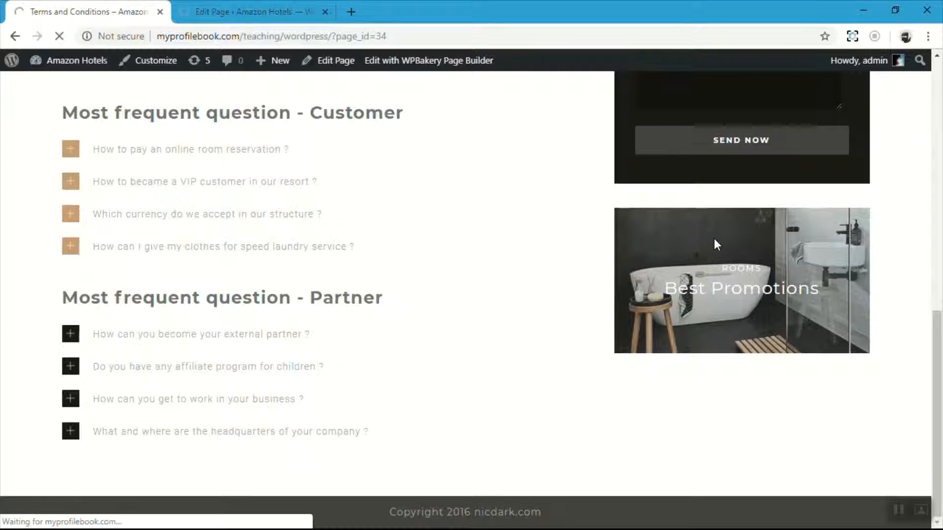
scroll(638, 295, "up", 3)
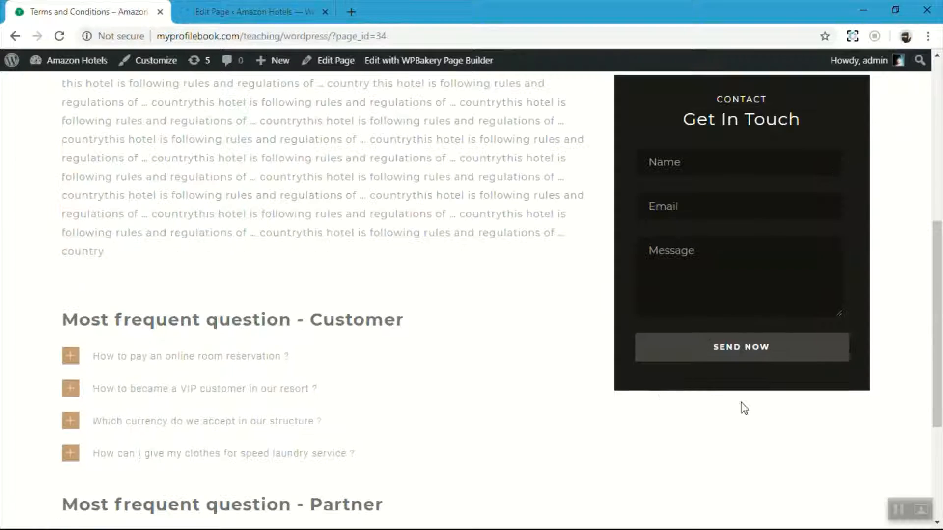
scroll(731, 386, "down", 3)
scroll(609, 316, "up", 3)
scroll(504, 305, "up", 4)
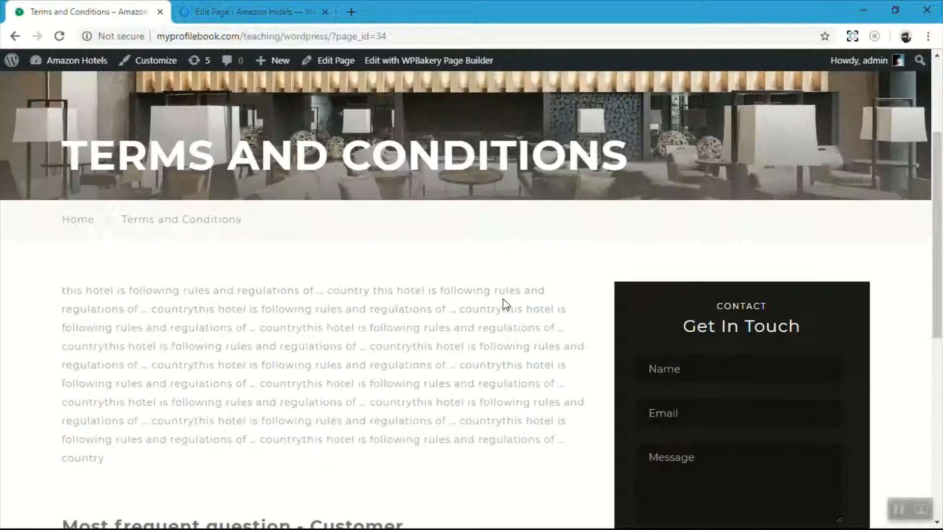
- Examine the live page's intro text and its Customer and Partner question lists
left_click_drag(249, 309, 305, 383)
left_click(419, 387)
left_click_drag(233, 284, 436, 417)
left_click(435, 417)
scroll(473, 398, "down", 8)
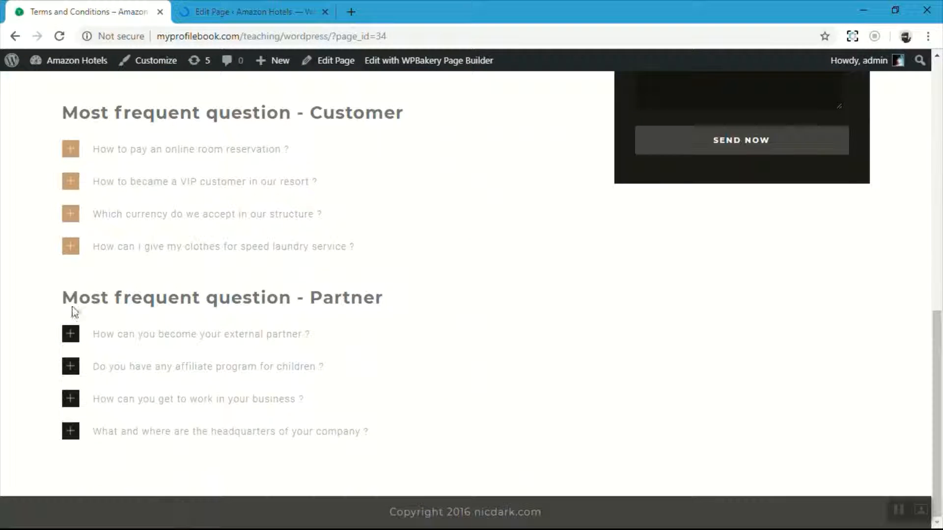
left_click_drag(63, 289, 388, 396)
left_click_drag(61, 112, 433, 255)
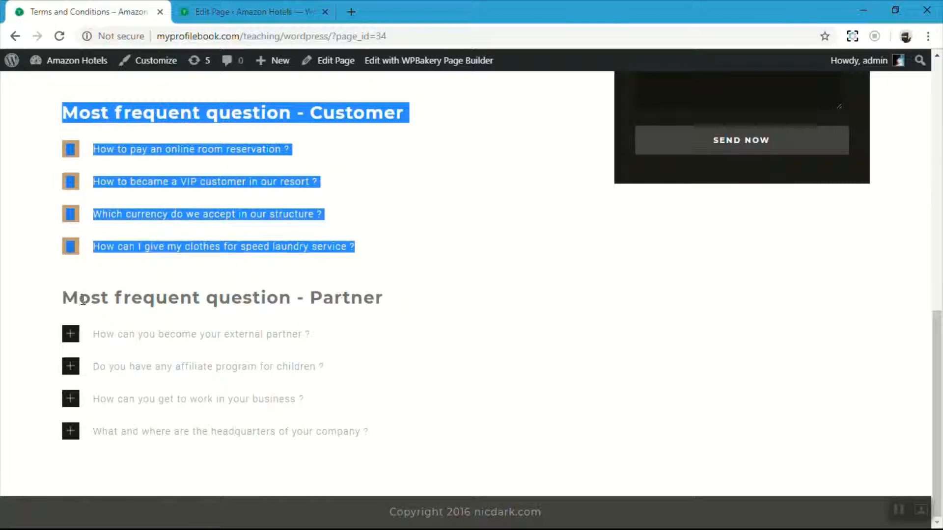
left_click_drag(84, 301, 484, 434)
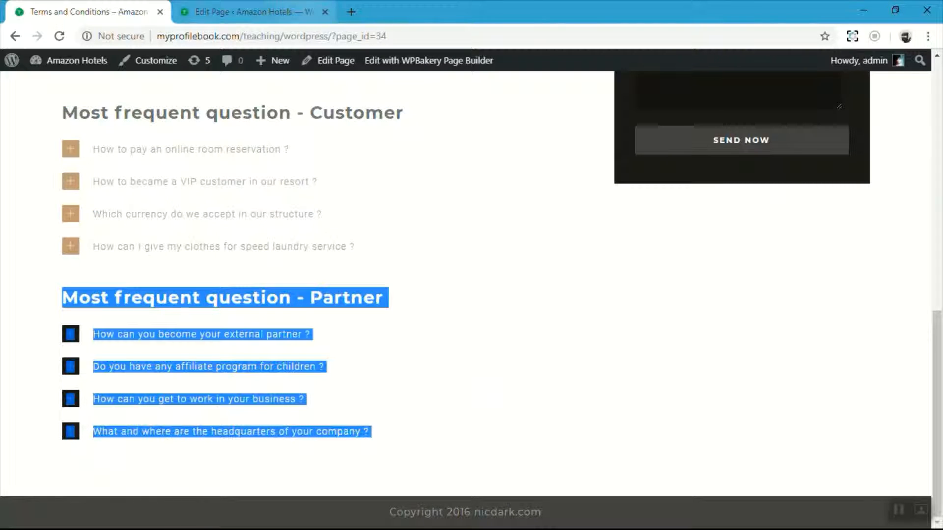
- Look through the editor's left-column elements to find those that make up the live page's question lists
left_click(302, 11)
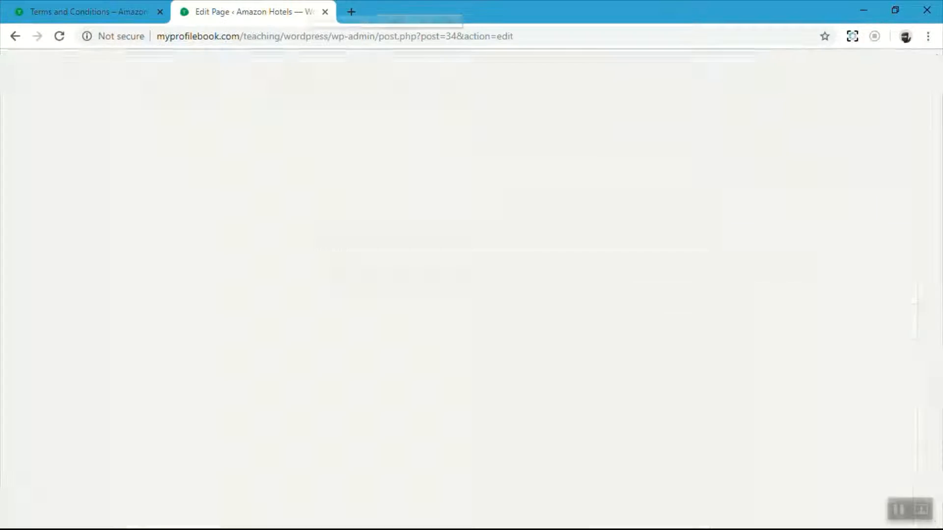
scroll(349, 185, "down", 20)
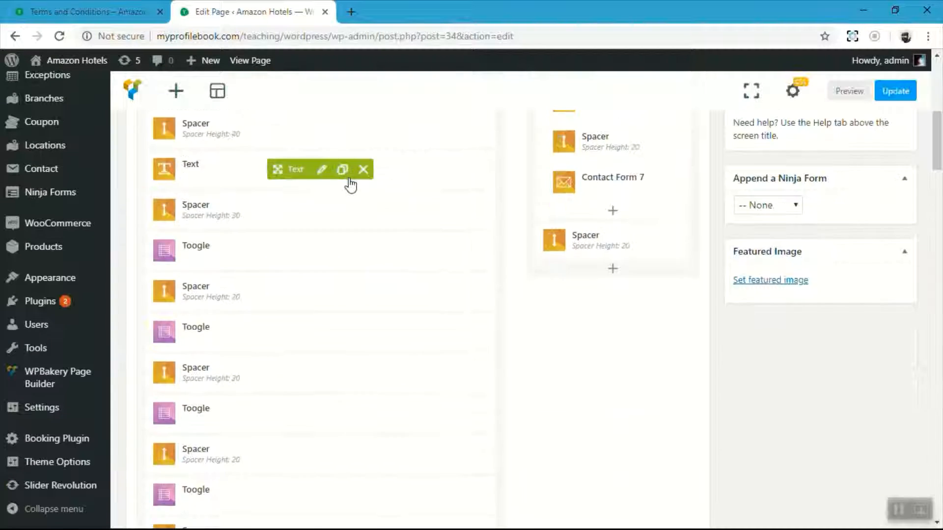
scroll(358, 294, "up", 10)
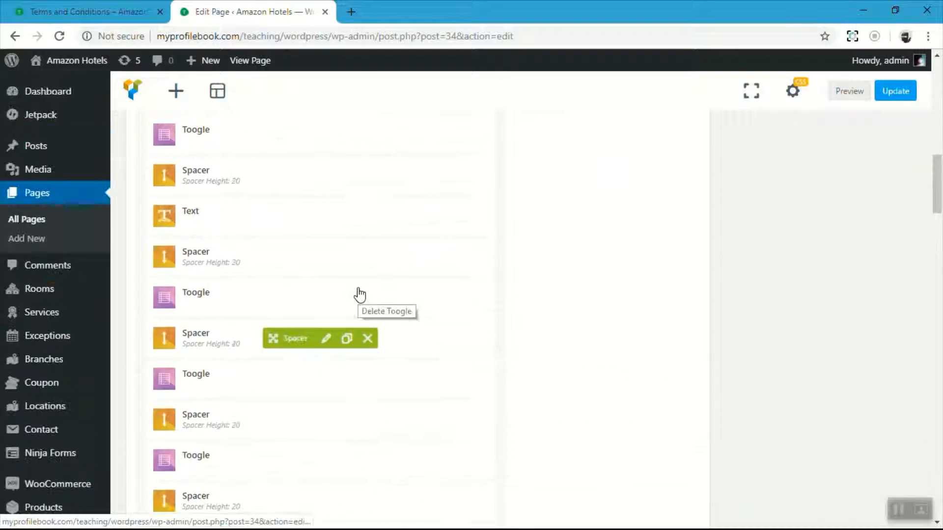
scroll(361, 293, "up", 6)
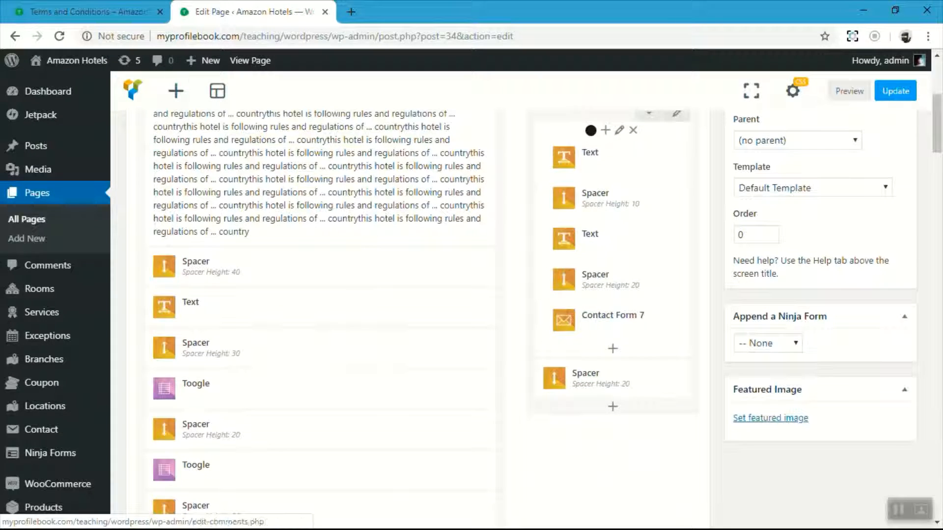
left_click(81, 10)
left_click(396, 270)
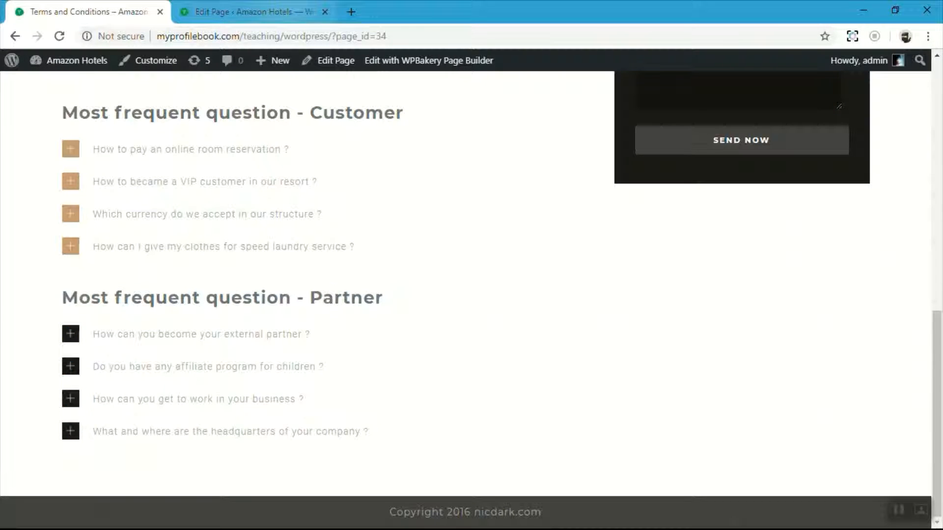
left_click(285, 12)
scroll(280, 274, "down", 1)
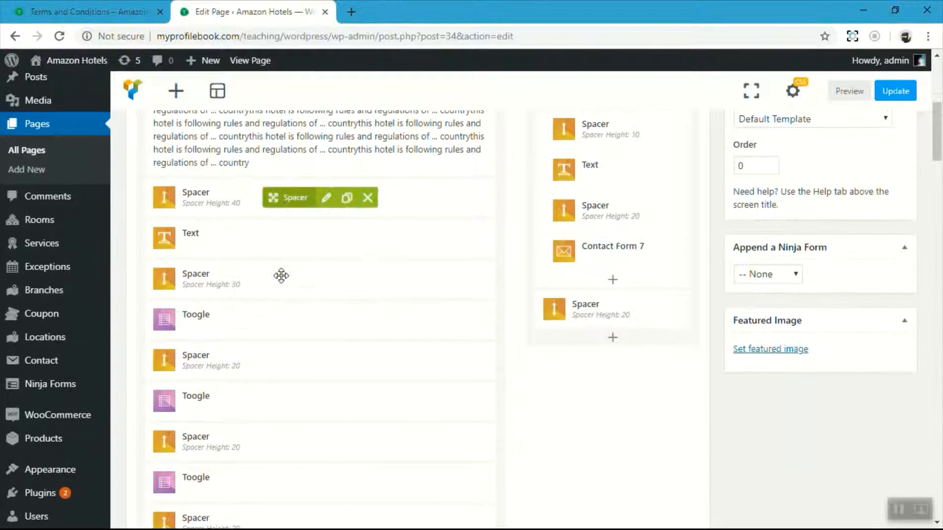
scroll(298, 241, "down", 1)
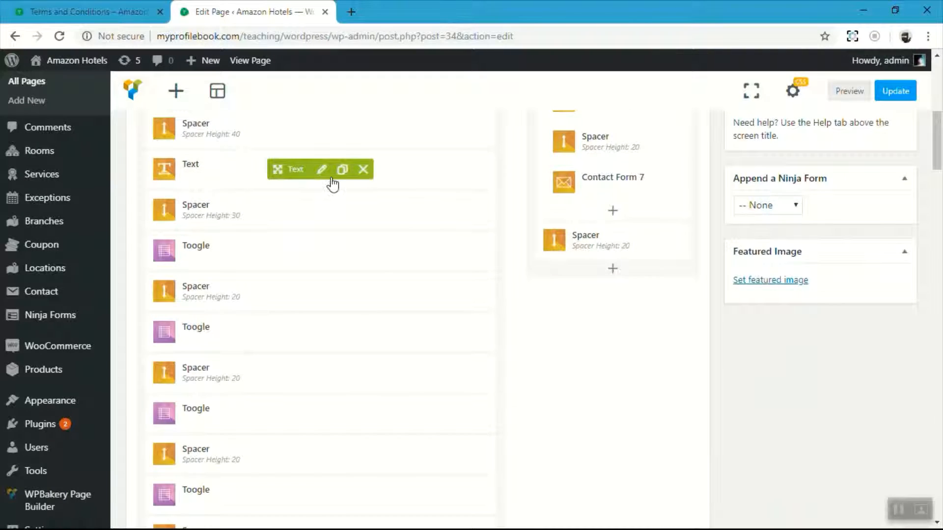
- Match the Customer heading and first question on the live page with their Text and Toogle elements in the editor
left_click(81, 11)
left_click_drag(62, 112, 386, 116)
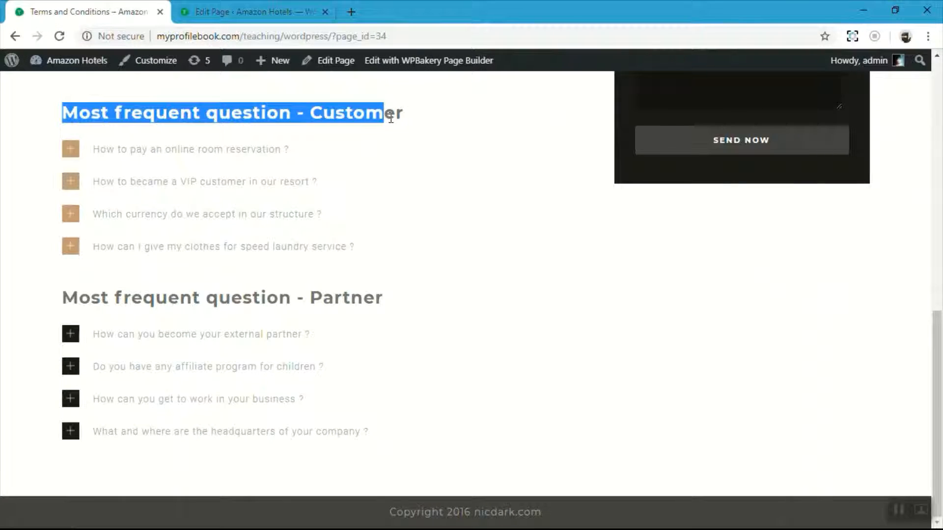
left_click(246, 12)
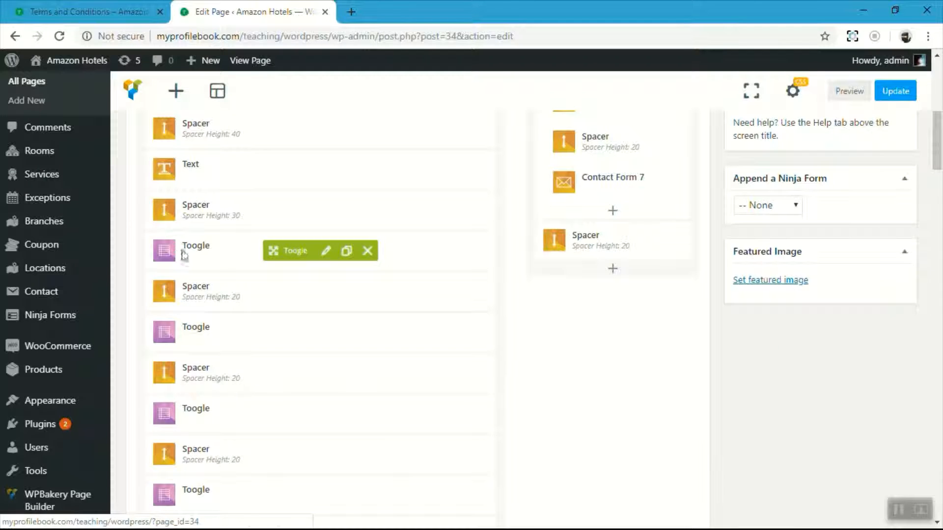
left_click(73, 10)
left_click_drag(91, 148, 297, 151)
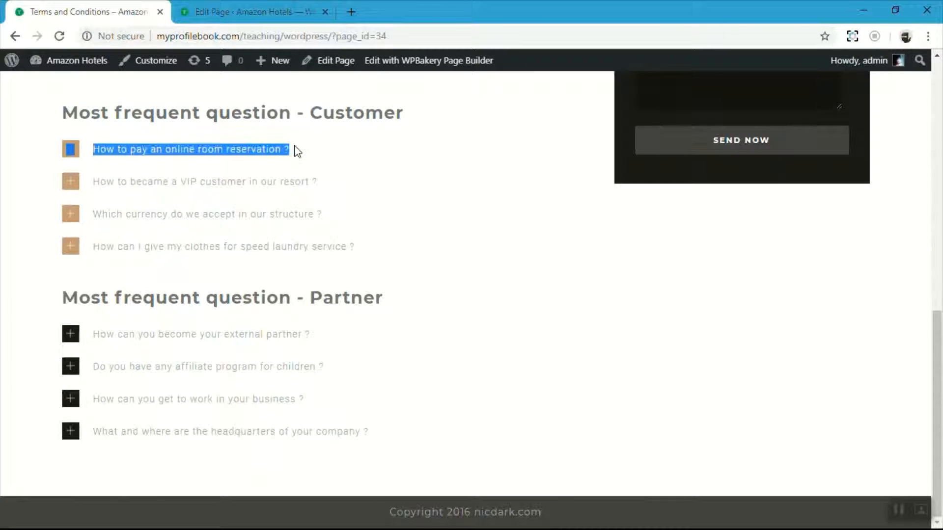
left_click(346, 159)
left_click(251, 12)
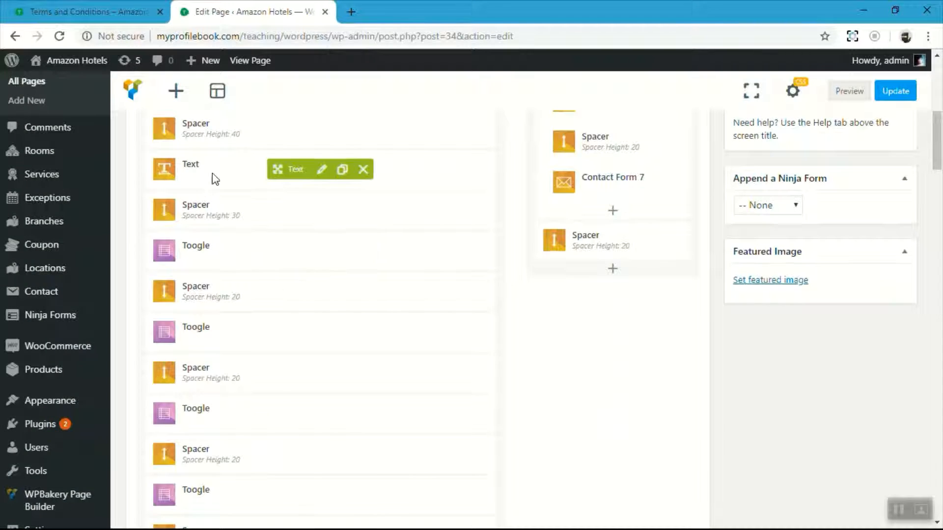
- Delete the Partner section's heading text, the 30-high spacer beneath it and its first toggle
scroll(265, 212, "down", 5)
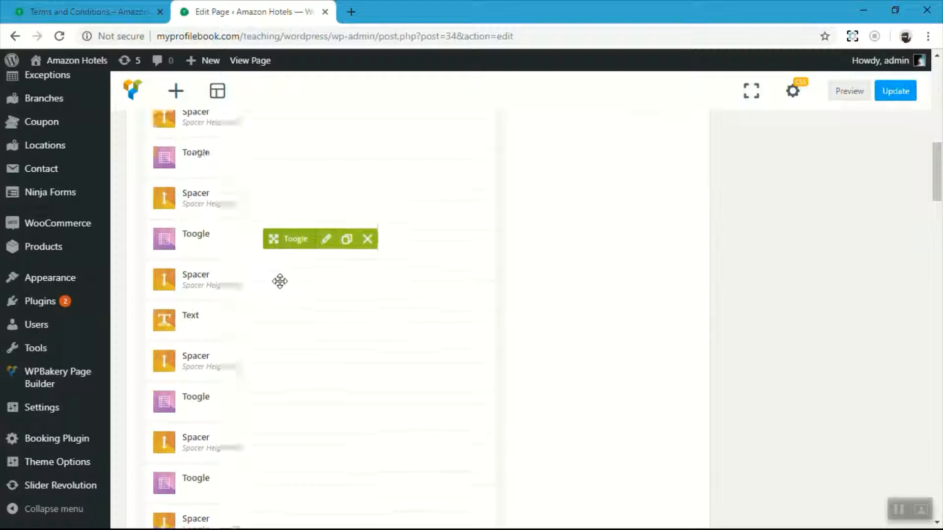
left_click(370, 309)
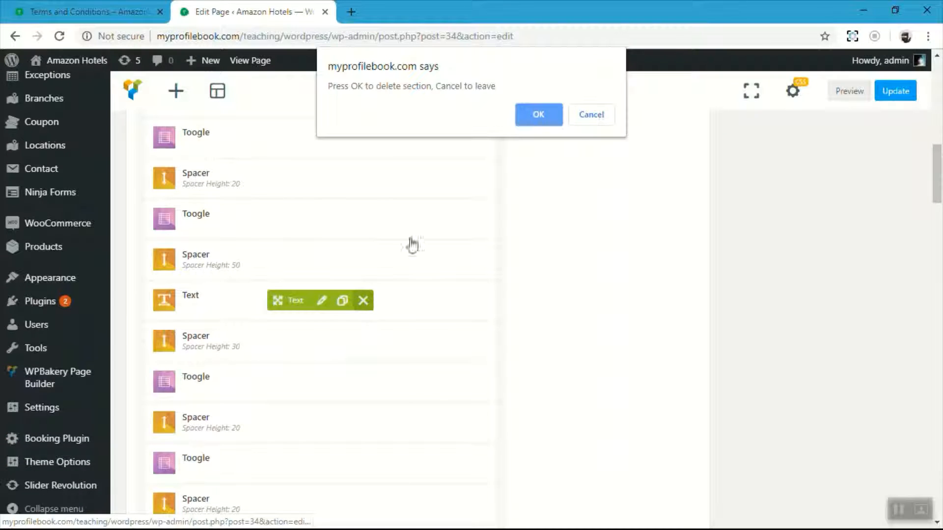
left_click(539, 114)
left_click(367, 302)
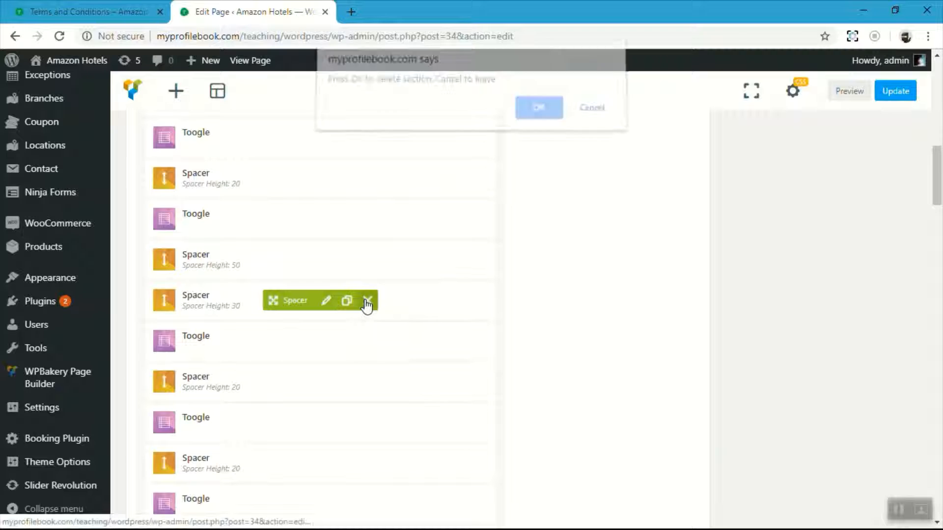
left_click(543, 107)
left_click(369, 306)
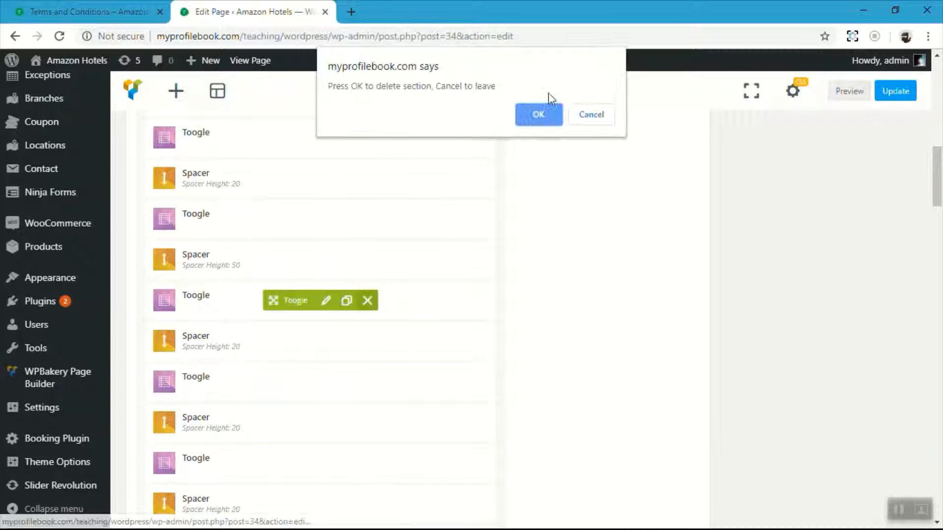
left_click(539, 111)
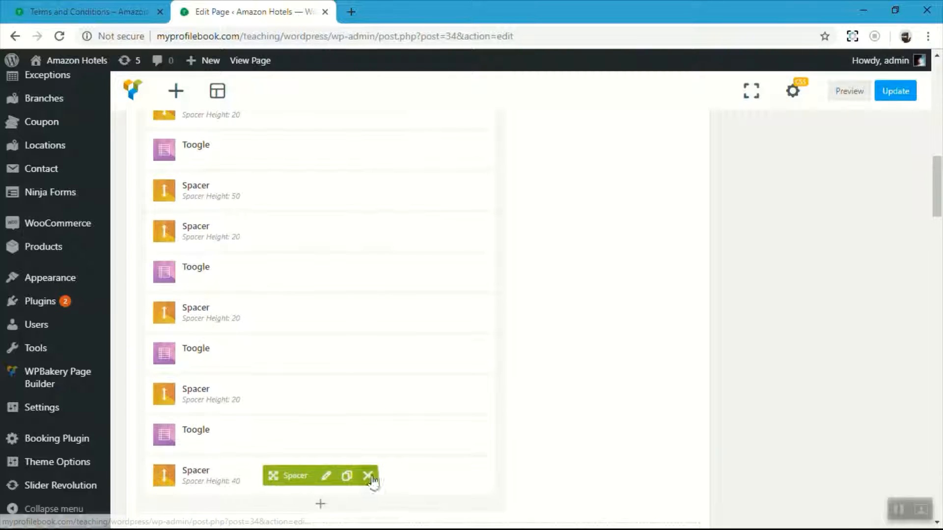
- Delete the column's final 40-high spacer, the last Partner toggle and the 20-high spacer above it
left_click(368, 476)
left_click(539, 114)
left_click(366, 435)
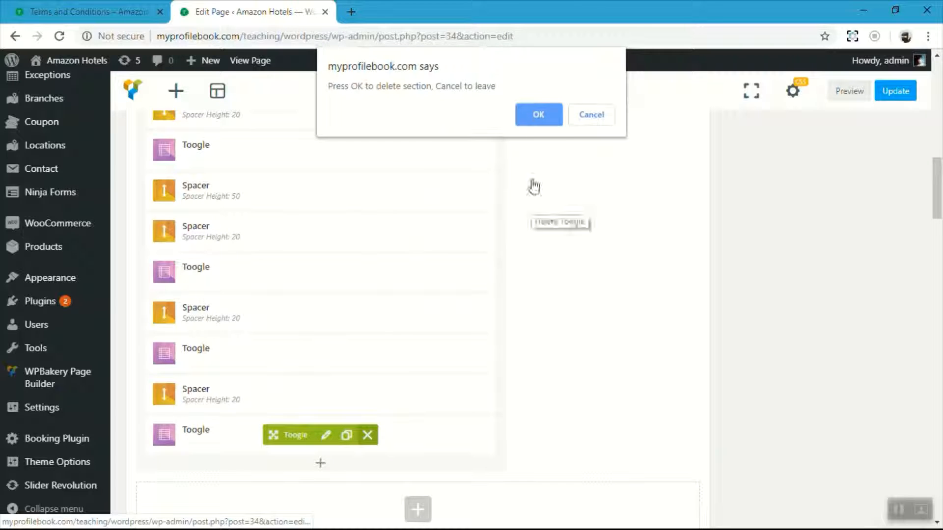
left_click(539, 115)
left_click(367, 394)
left_click(538, 114)
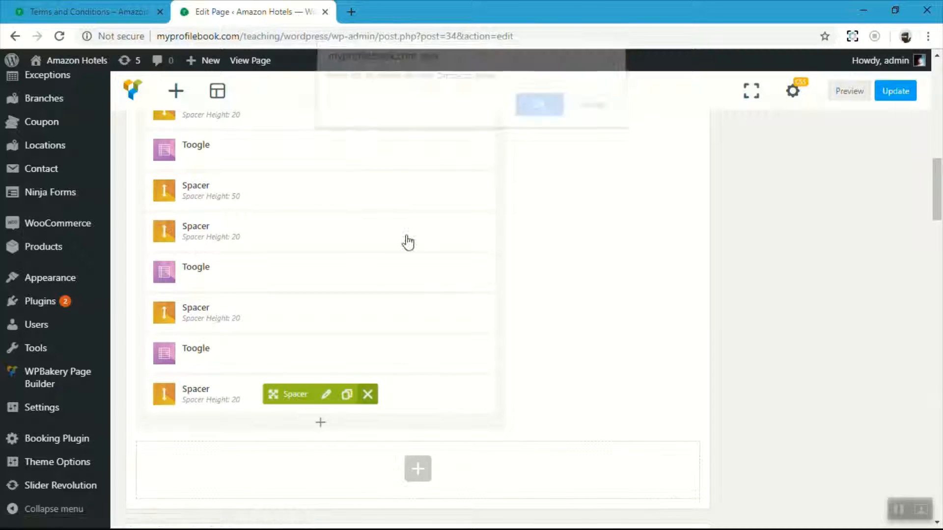
- Delete the two remaining Partner toggles and the 20-high spacer between them
left_click(367, 354)
left_click(539, 115)
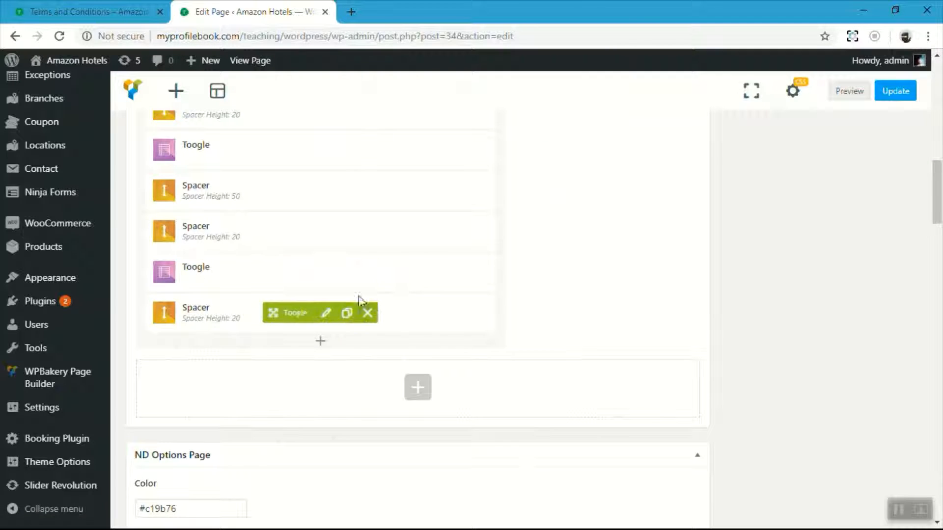
left_click(368, 311)
left_click(540, 115)
left_click(367, 272)
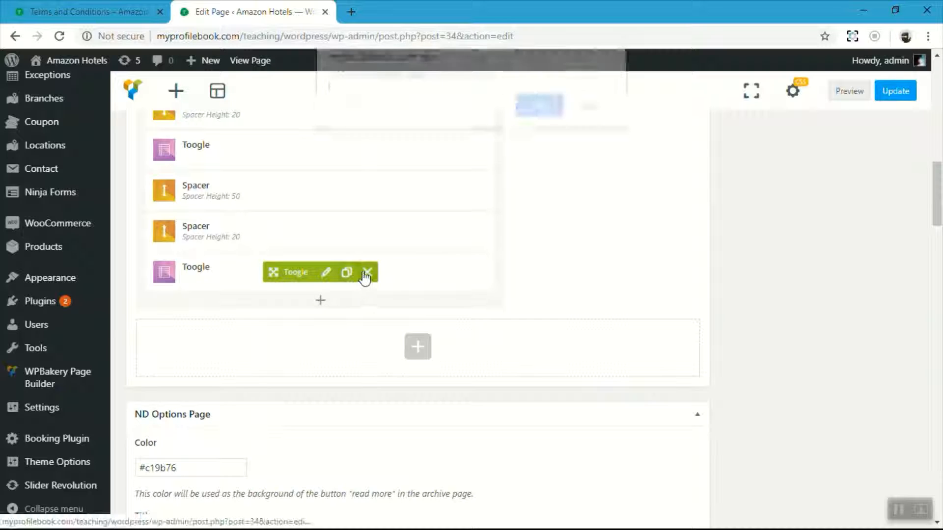
left_click(589, 115)
left_click(366, 273)
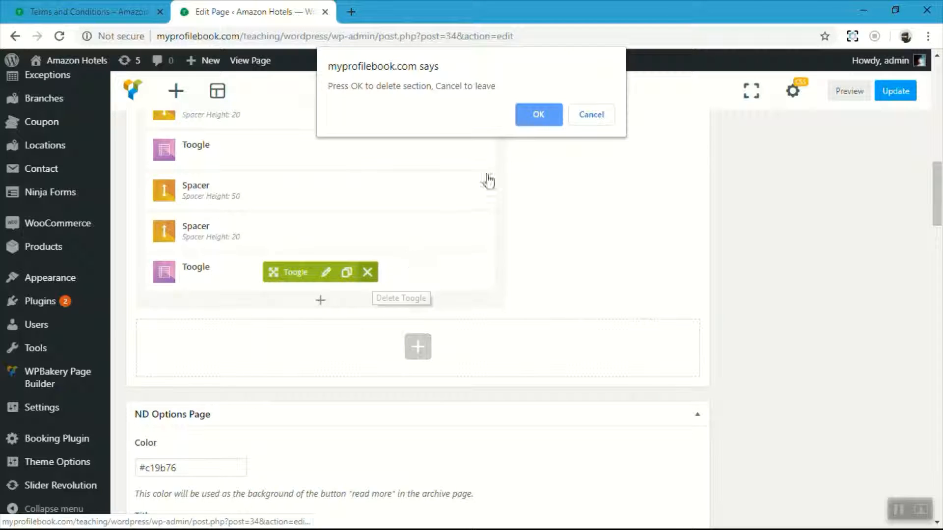
left_click(542, 116)
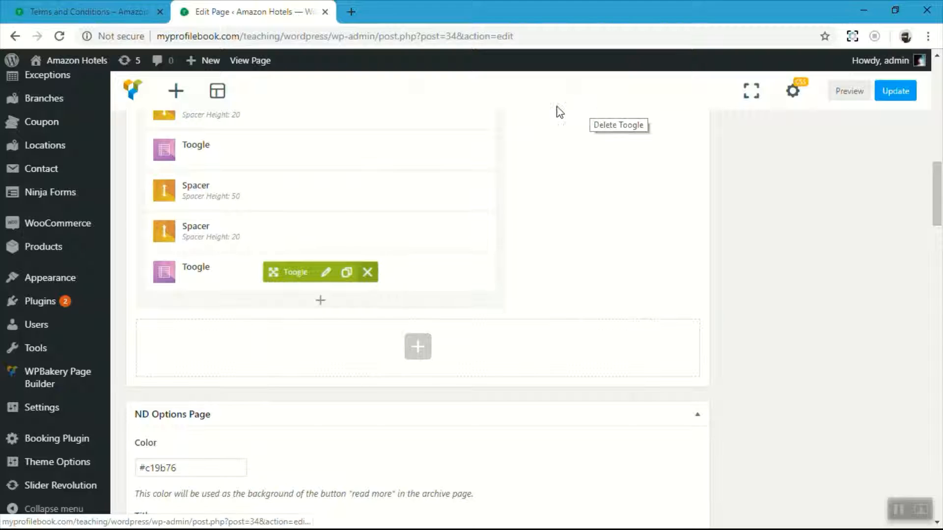
left_click(370, 275)
left_click(527, 116)
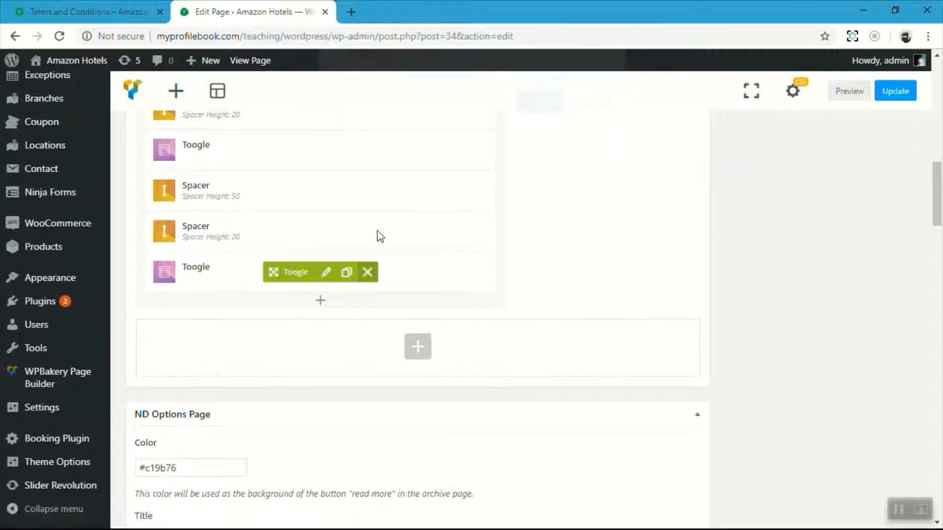
- Delete the leftover 20-high spacer at the end of the column and update the page
left_click(367, 231)
left_click(550, 120)
scroll(488, 236, "up", 3)
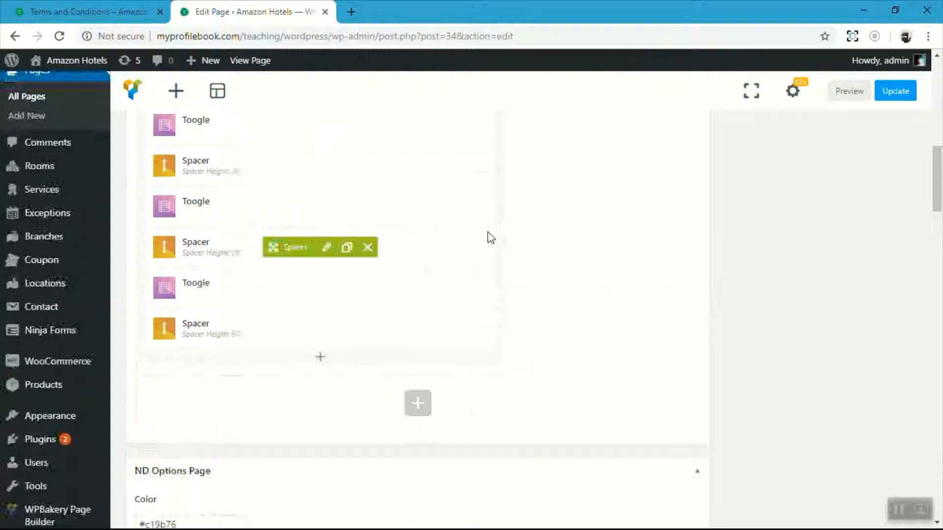
left_click(879, 93)
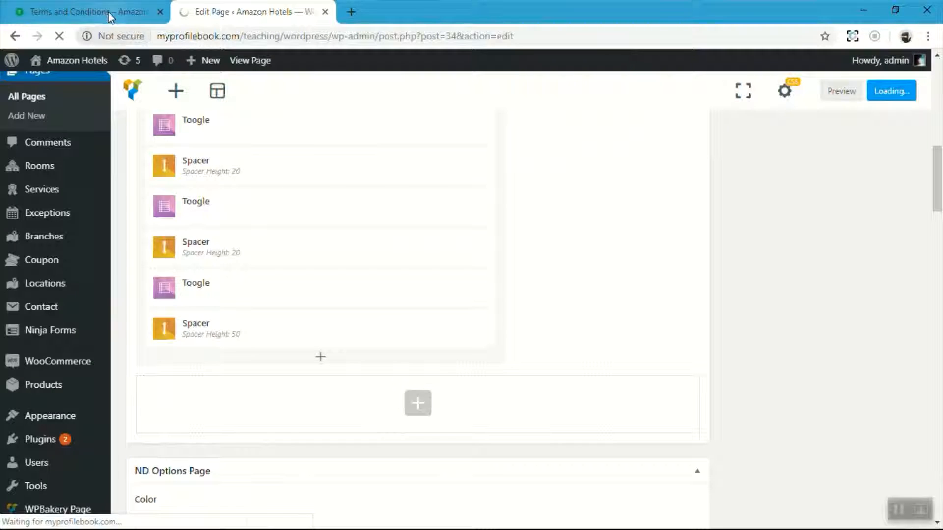
- Reload the live Terms and Conditions page and check the Customer questions section after the Partner removal
left_click(79, 12)
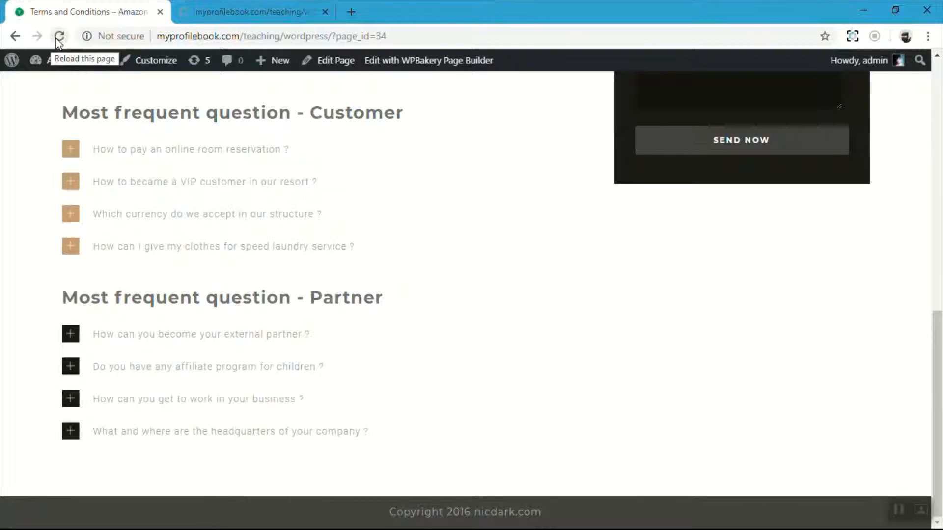
left_click(57, 37)
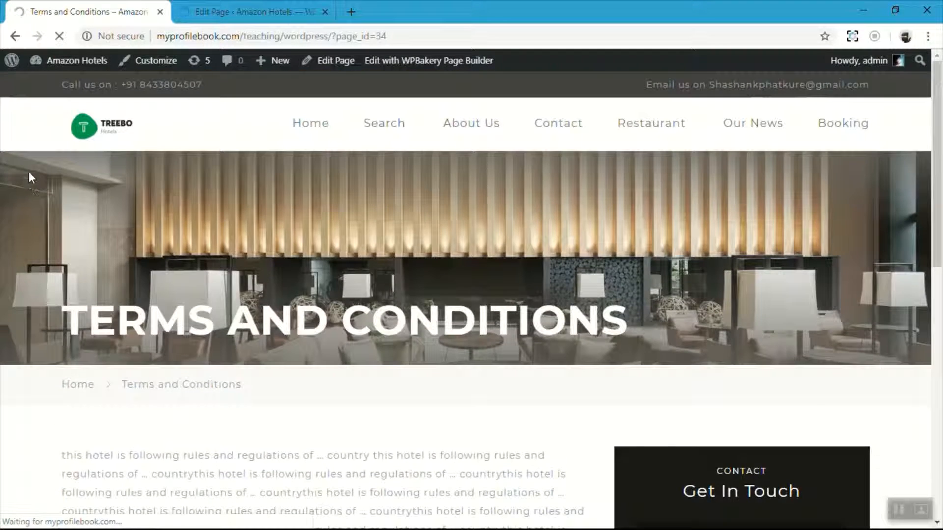
scroll(31, 164, "down", 8)
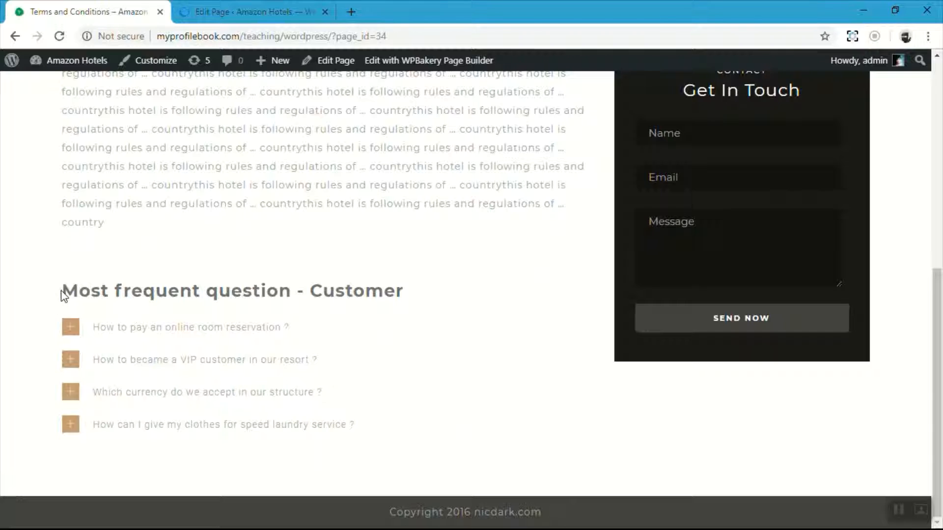
left_click_drag(63, 294, 249, 293)
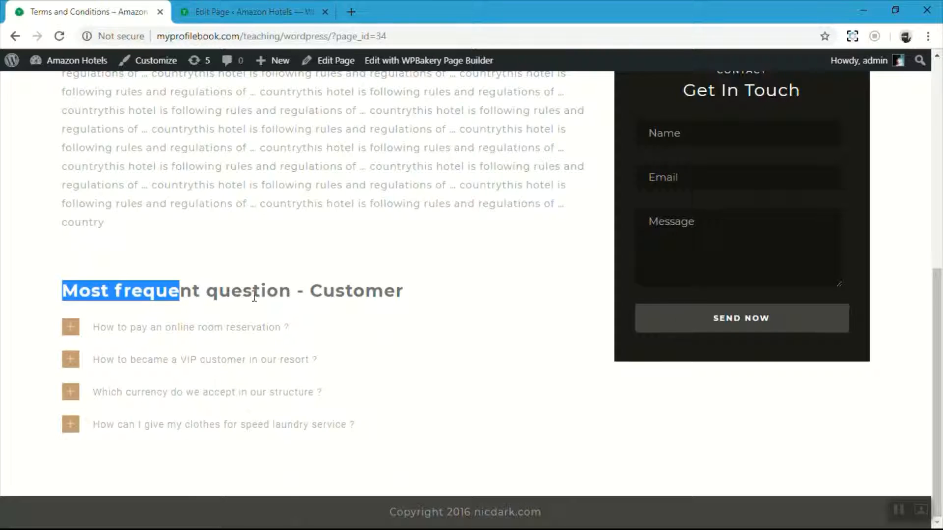
left_click_drag(313, 294, 426, 299)
left_click(428, 330)
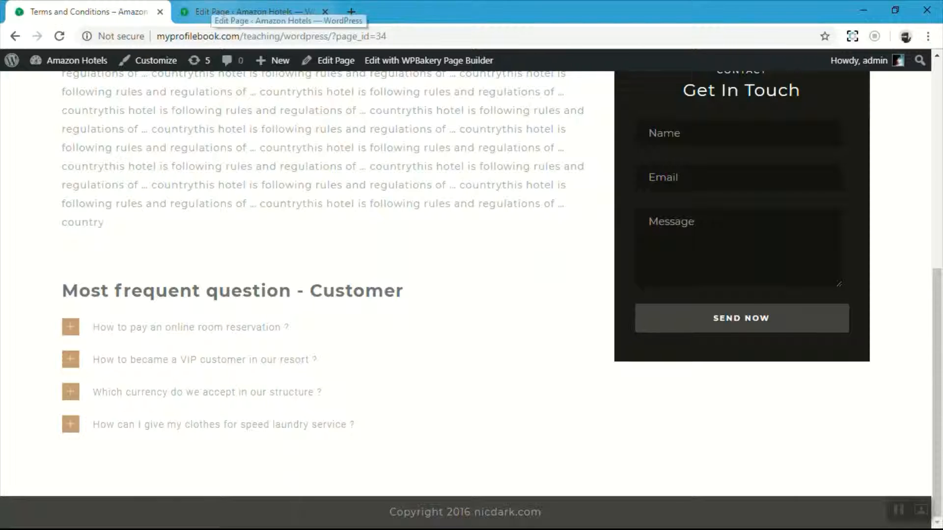
- Compare the toggle elements in the page editor with the Customer questions on the live page
left_click(252, 12)
scroll(326, 265, "down", 10)
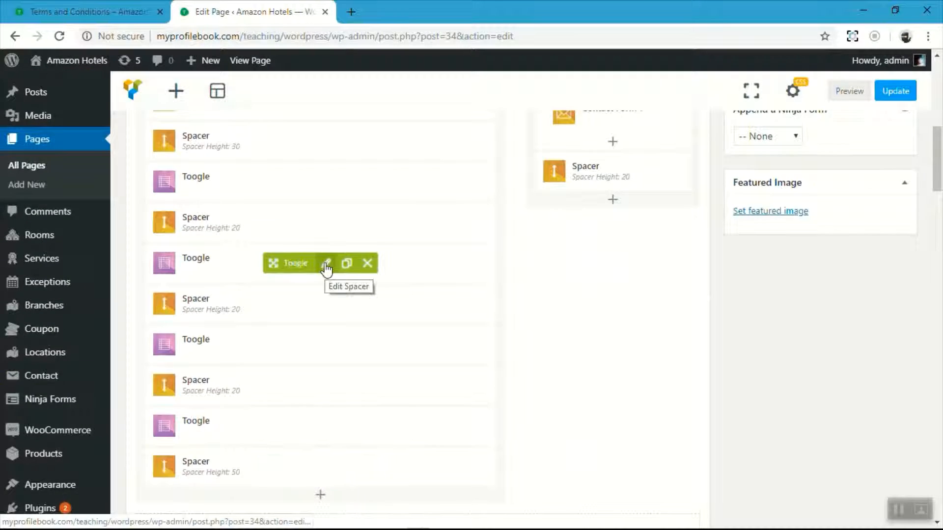
scroll(304, 237, "up", 1)
left_click(105, 12)
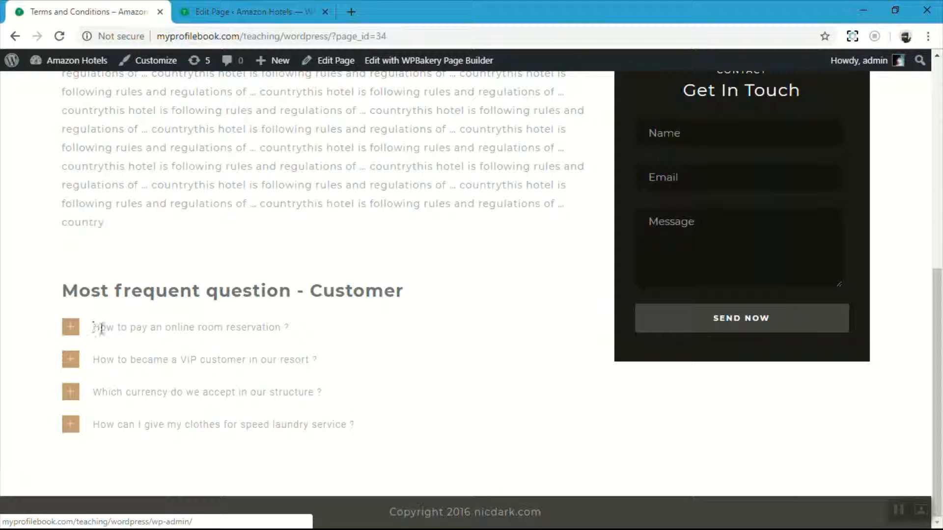
left_click_drag(94, 327, 144, 424)
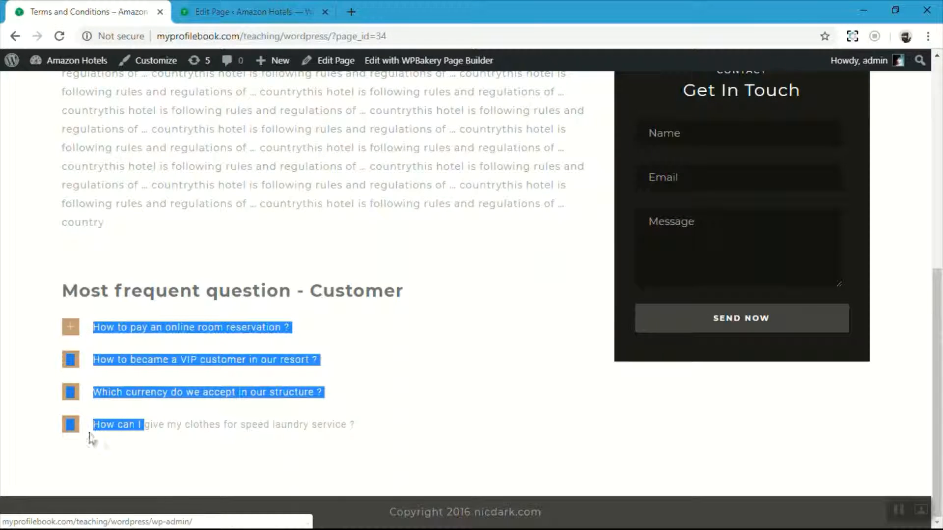
- In the page editor, duplicate the last Customer toggle twice and the 50-high spacer below it twice
left_click(206, 22)
scroll(223, 275, "down", 1)
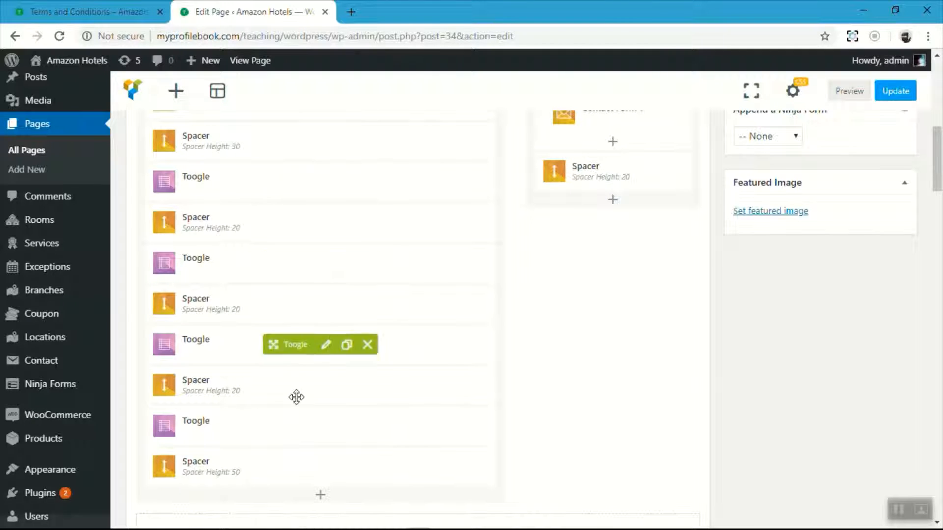
scroll(295, 403, "down", 2)
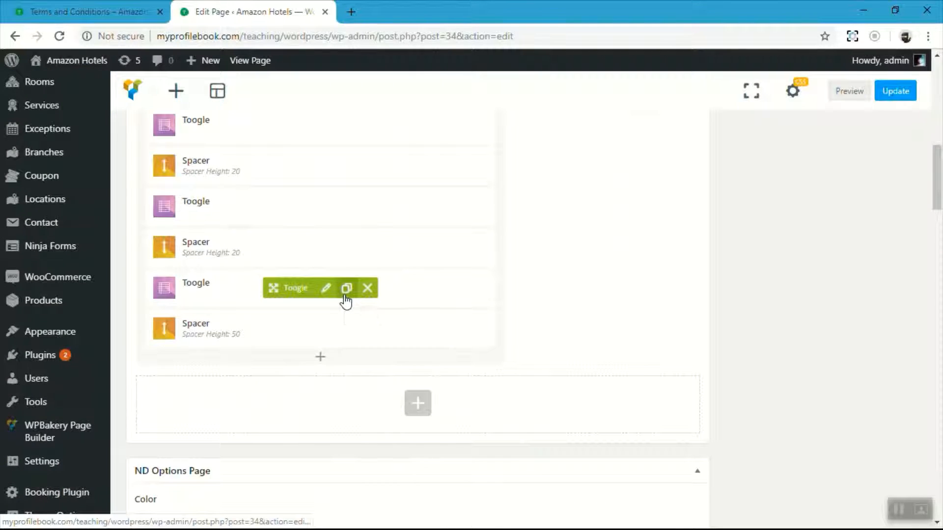
left_click(346, 289)
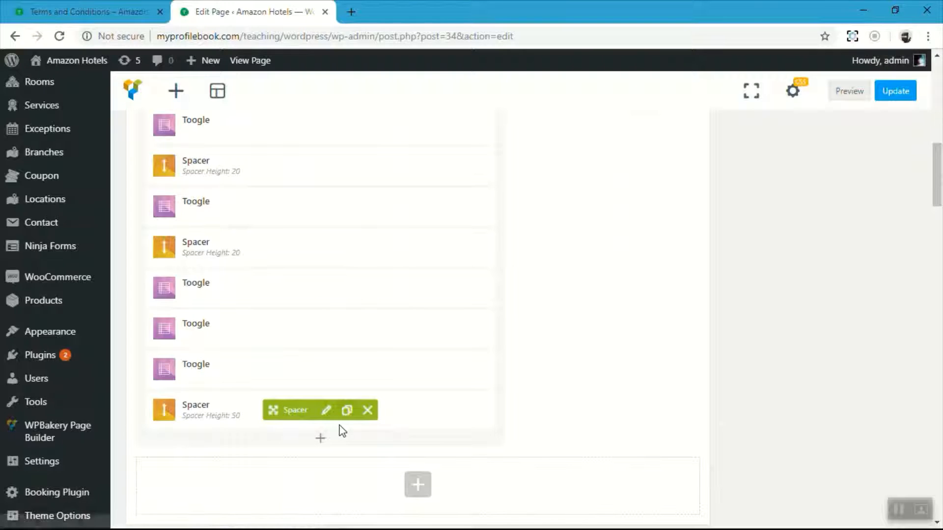
left_click(351, 413)
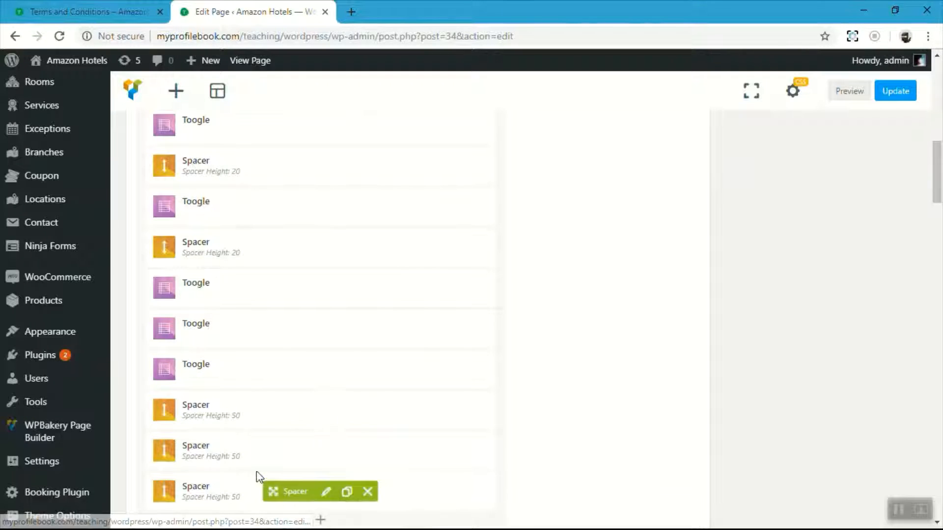
- Move the copied 50-high spacers between the last three toggles so they alternate, and update the page
mouse_move(276, 449)
left_mouse_down()
mouse_move(286, 316)
mouse_move(284, 330)
left_mouse_up()
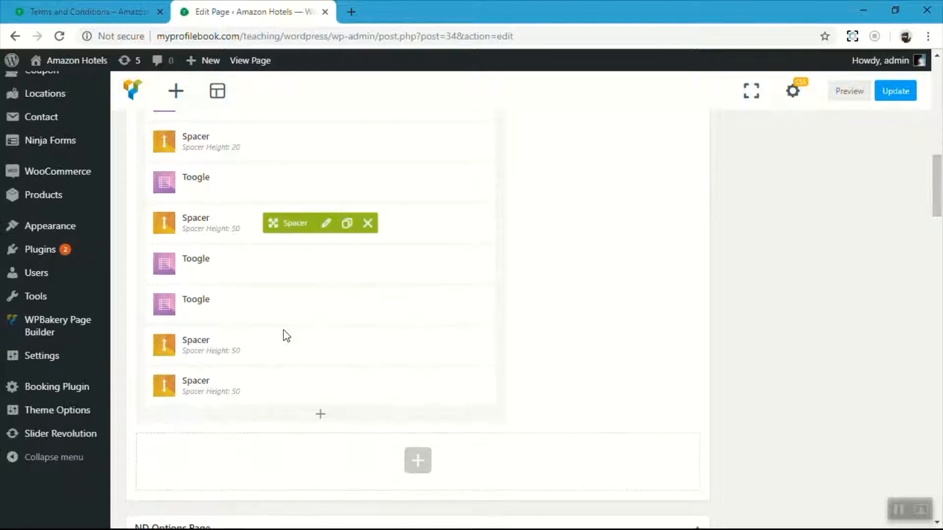
left_click_drag(288, 289, 289, 265)
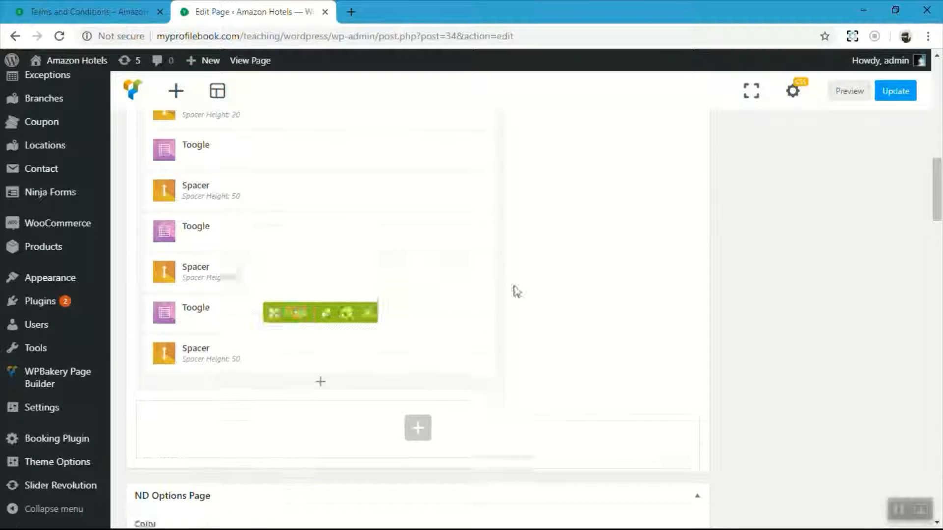
scroll(514, 290, "up", 4)
left_click(883, 102)
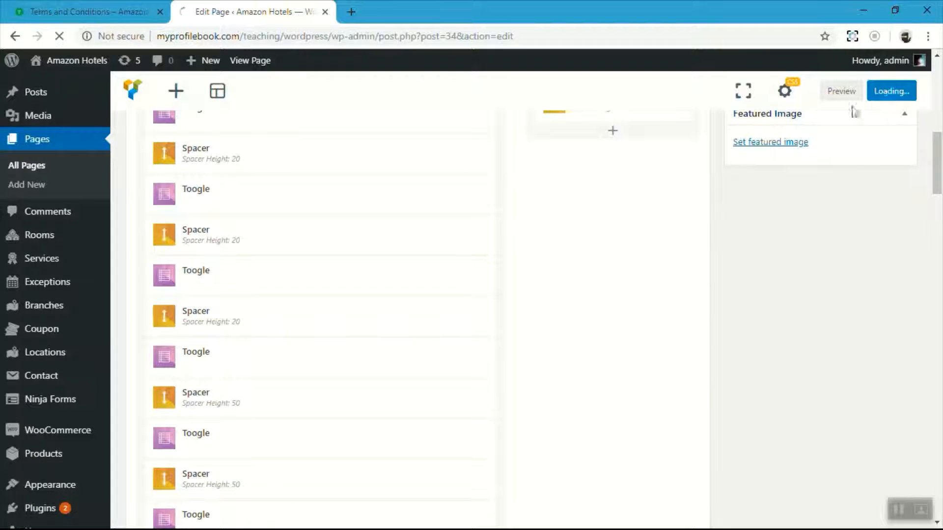
- Reload the live page to check the duplicated laundry questions, and return to the page editor
left_click(95, 9)
left_click(59, 37)
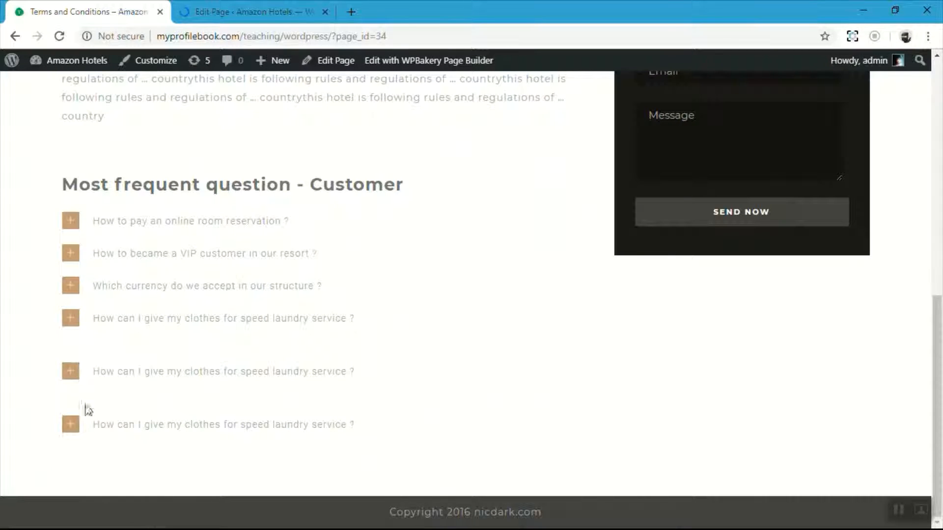
left_click(253, 11)
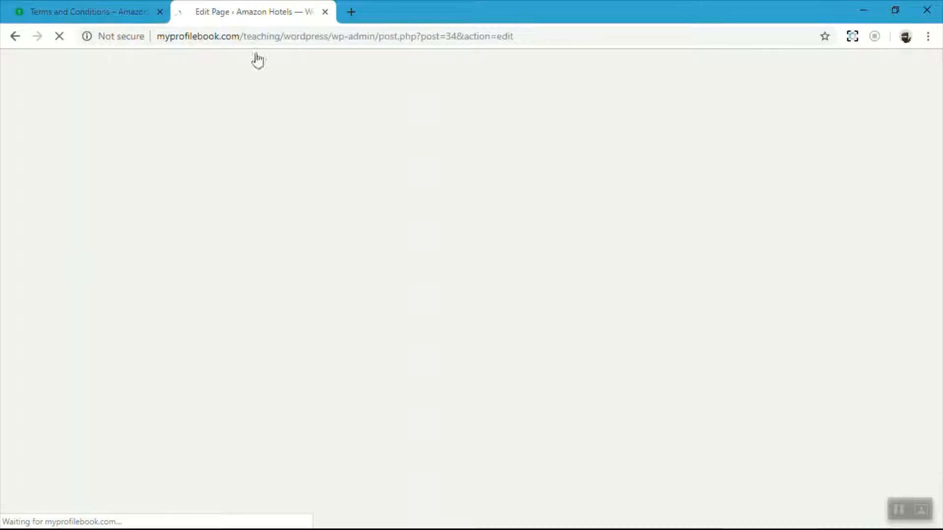
- Set the first toggle's title to "How to pay" and description to "with your credit card or paypal", and save it
scroll(321, 252, "down", 15)
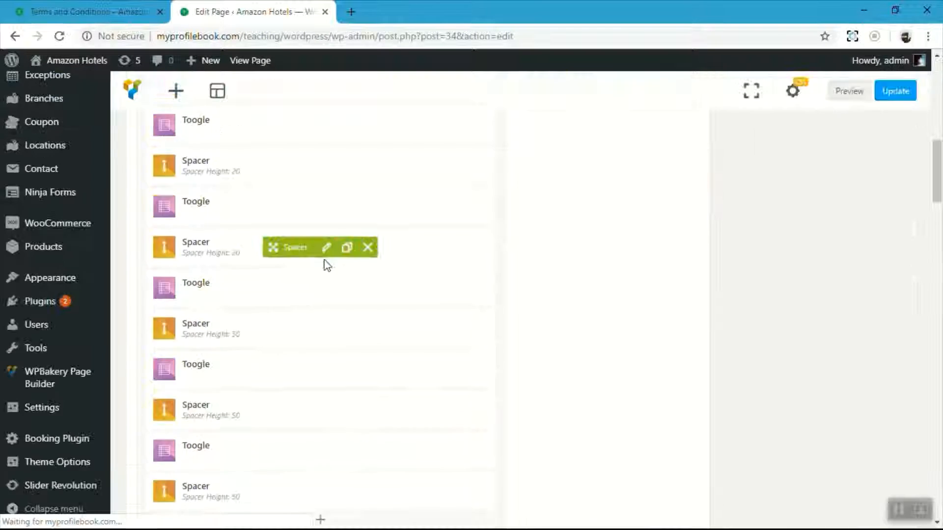
scroll(324, 260, "up", 8)
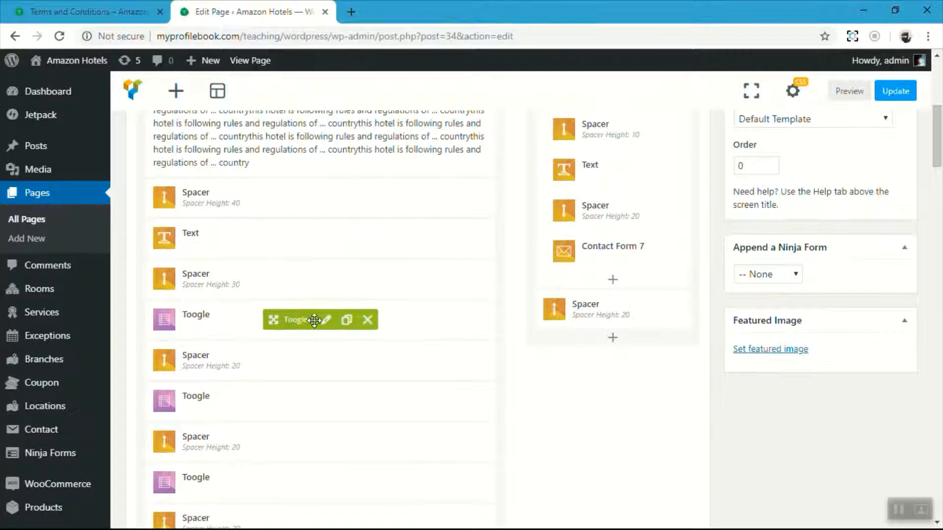
left_click(326, 321)
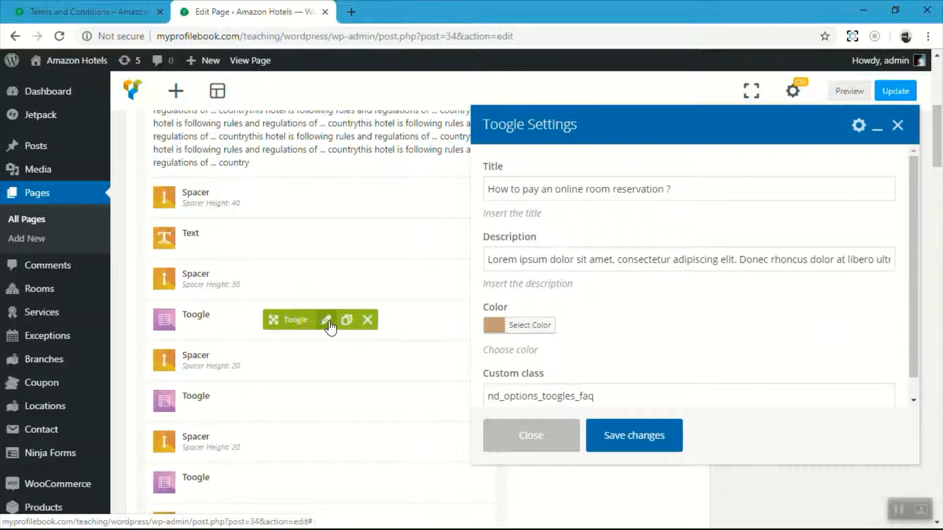
triple_click(496, 189)
key("BackSpace")
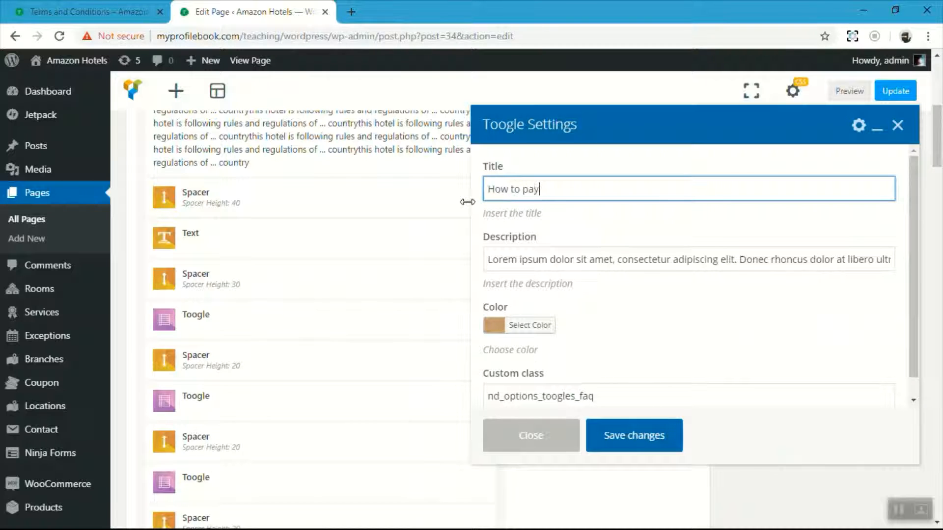
triple_click(504, 260)
key("BackSpace")
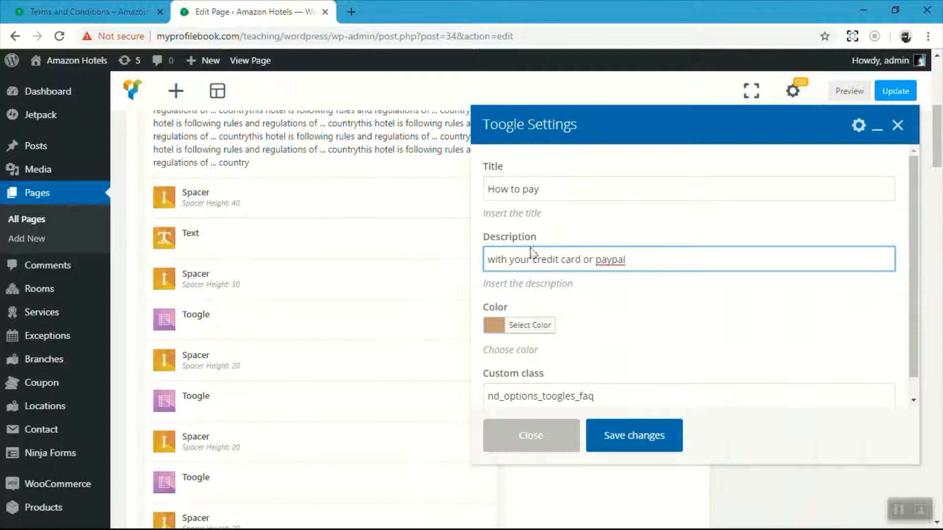
left_click(629, 439)
- Set the second toggle's title to "can i bring pets" and its description to "no, you cannot bring pets"
scroll(267, 309, "down", 2)
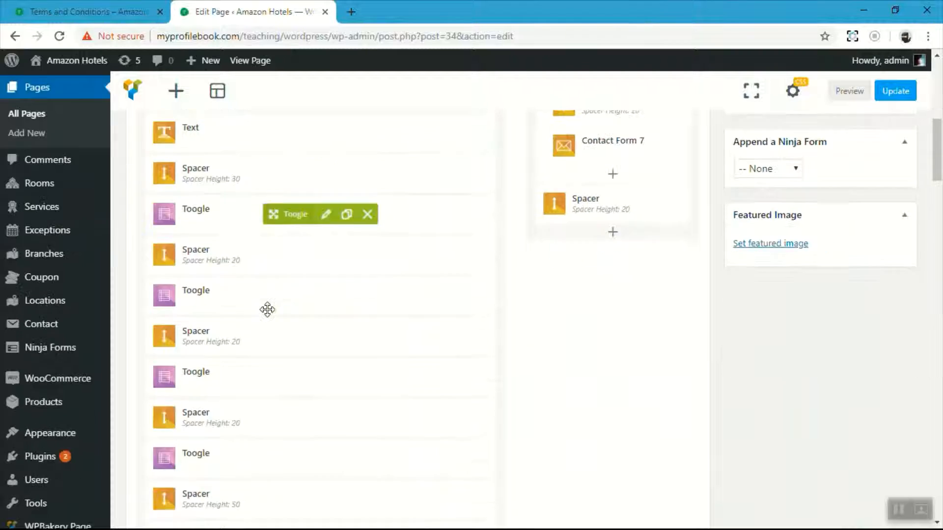
left_click(326, 264)
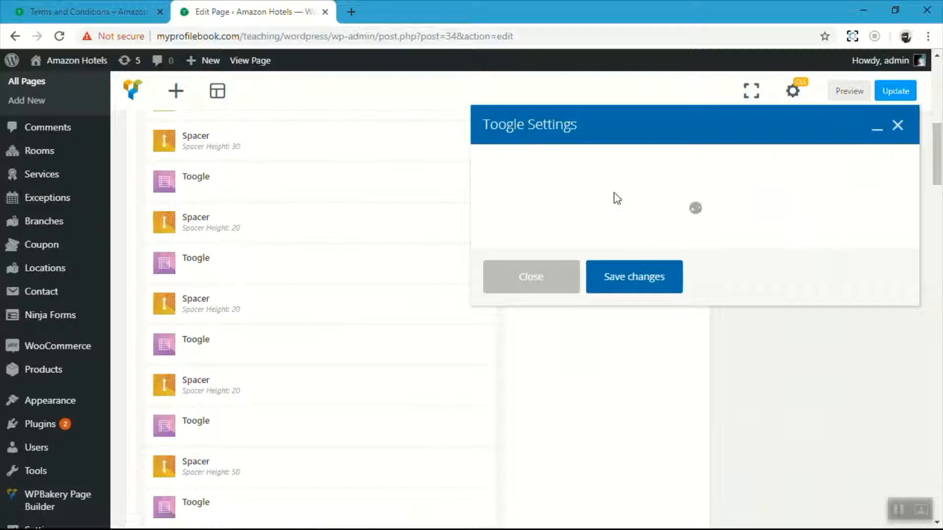
triple_click(592, 191)
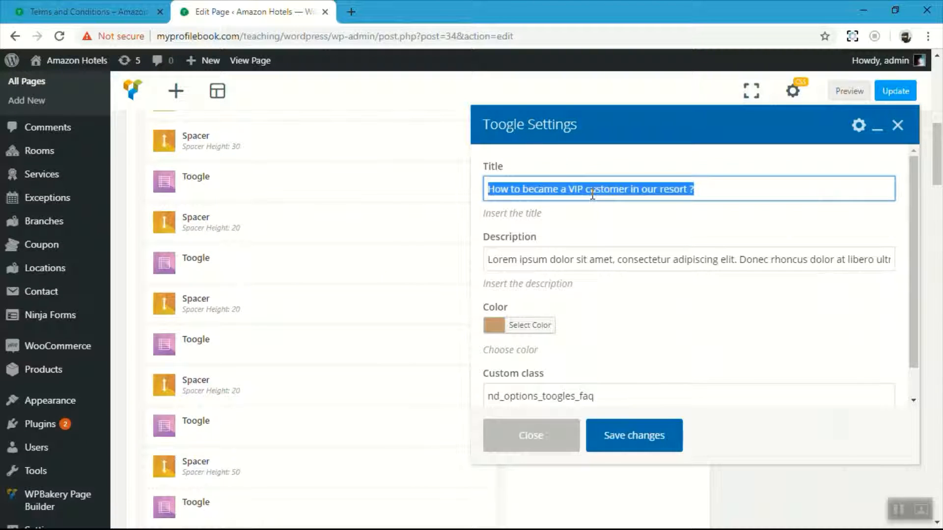
type("can i br")
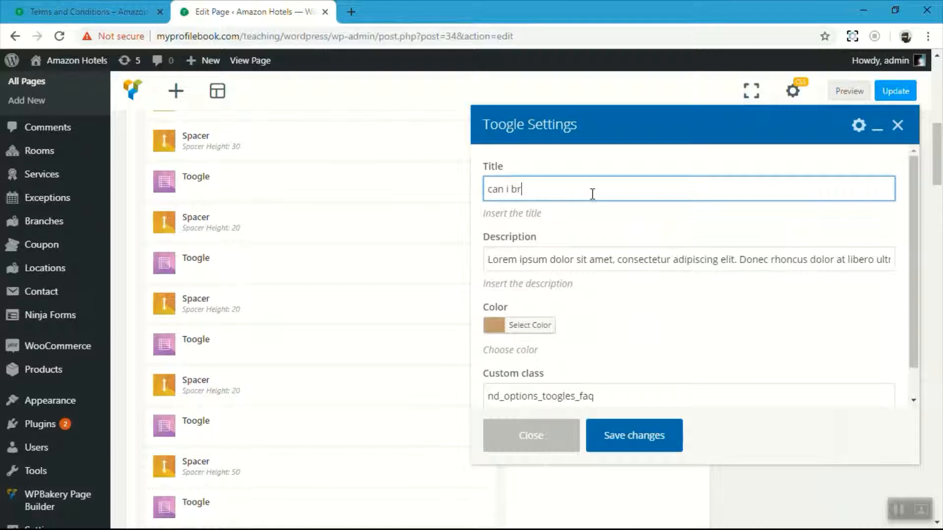
type("ing pets")
triple_click(640, 268)
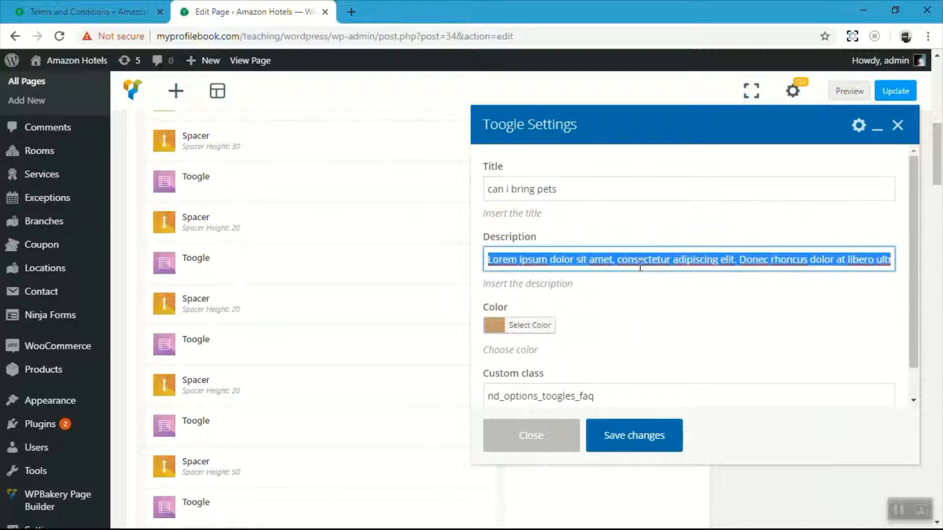
type("io")
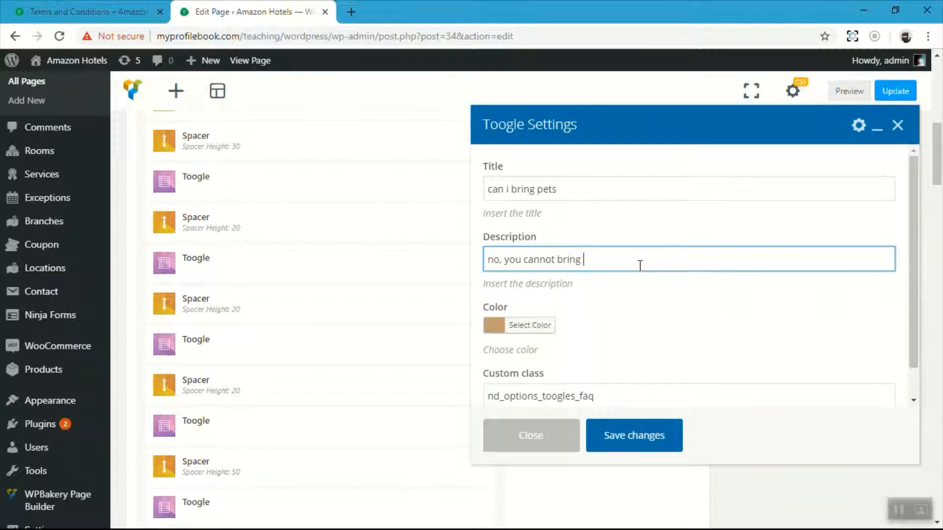
- Change the pets toggle's color to the red preset, save its settings and update the page
left_click(539, 326)
scroll(682, 350, "down", 2)
scroll(681, 350, "down", 2)
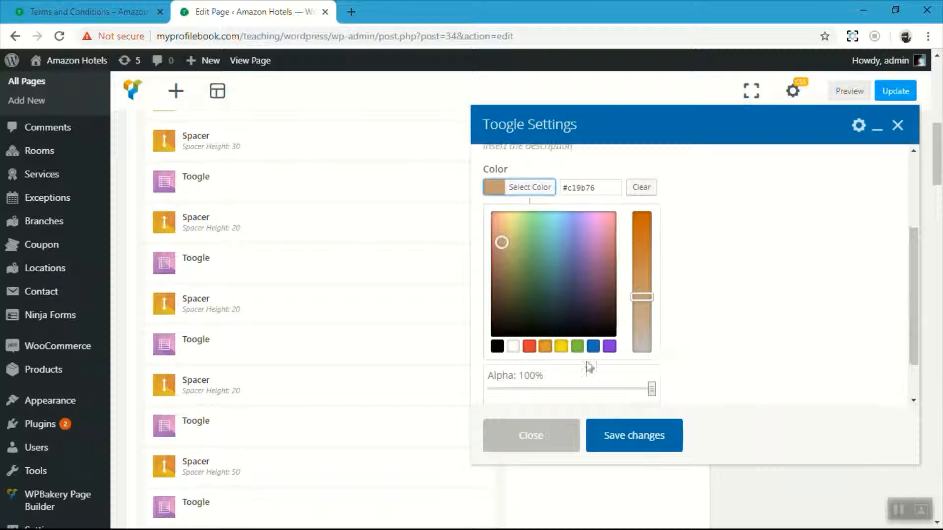
left_click(532, 344)
left_click(662, 434)
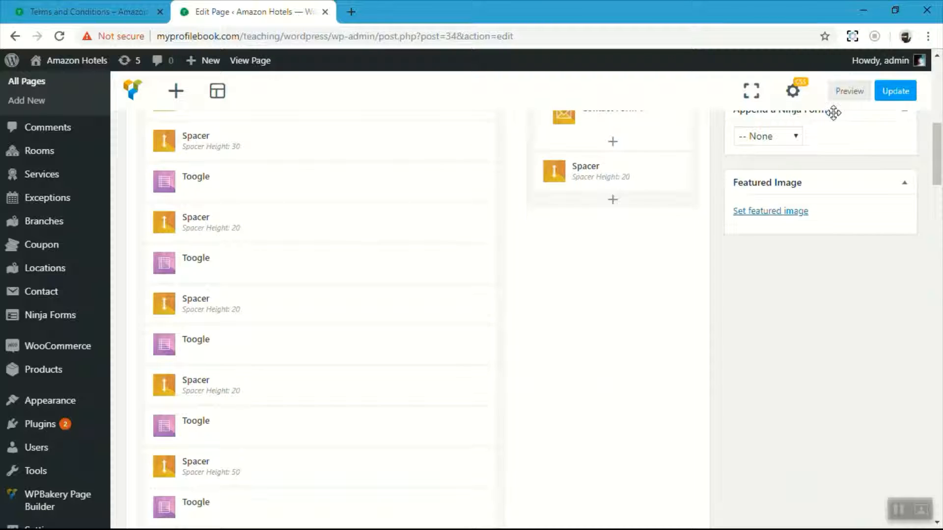
left_click(895, 91)
- Reload the live page and expand the "How to pay" and "can i bring pets" questions to check their answers
key("ctrl+Tab")
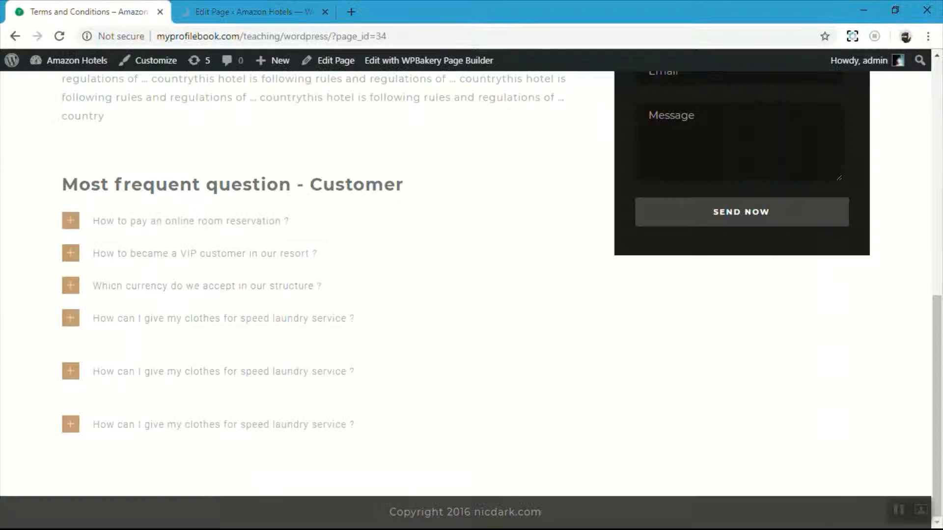
left_click(59, 36)
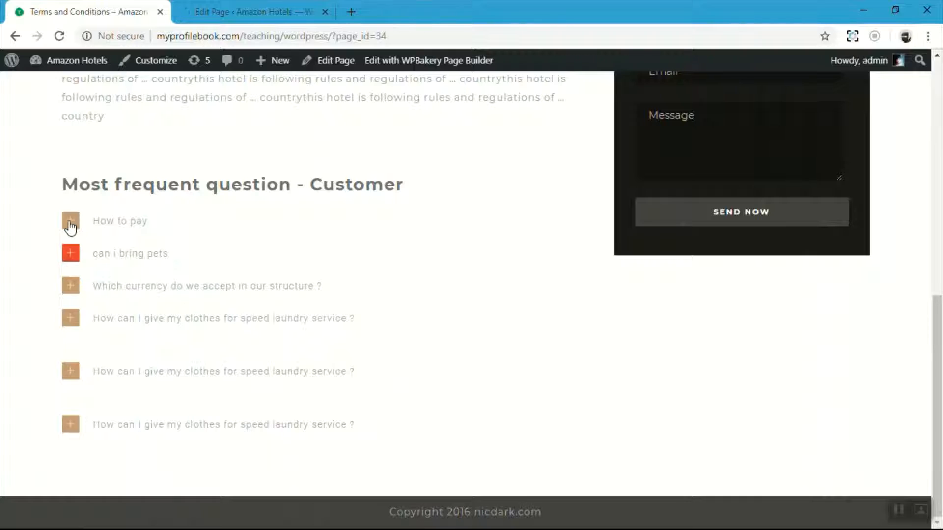
left_click(70, 223)
left_click_drag(87, 254, 277, 255)
left_click(278, 255)
left_click(71, 305)
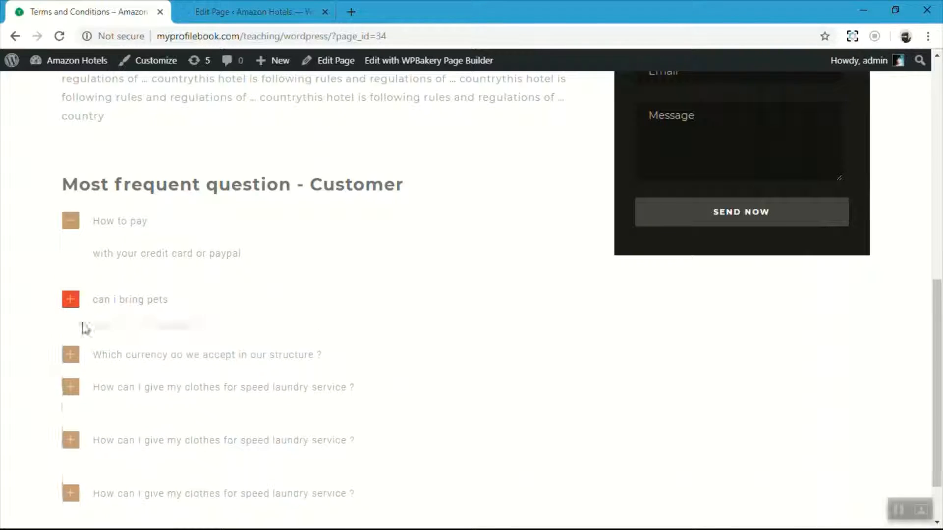
left_click_drag(82, 343, 261, 337)
left_click(265, 338)
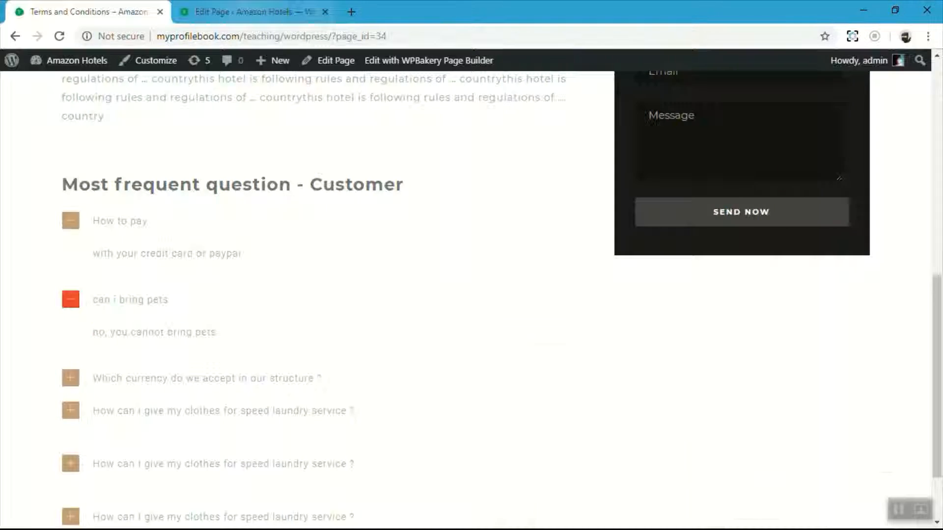
- In the page editor, change the "How to pay" toggle's color to the green preset and save its settings
left_click(253, 12)
scroll(294, 237, "down", 5)
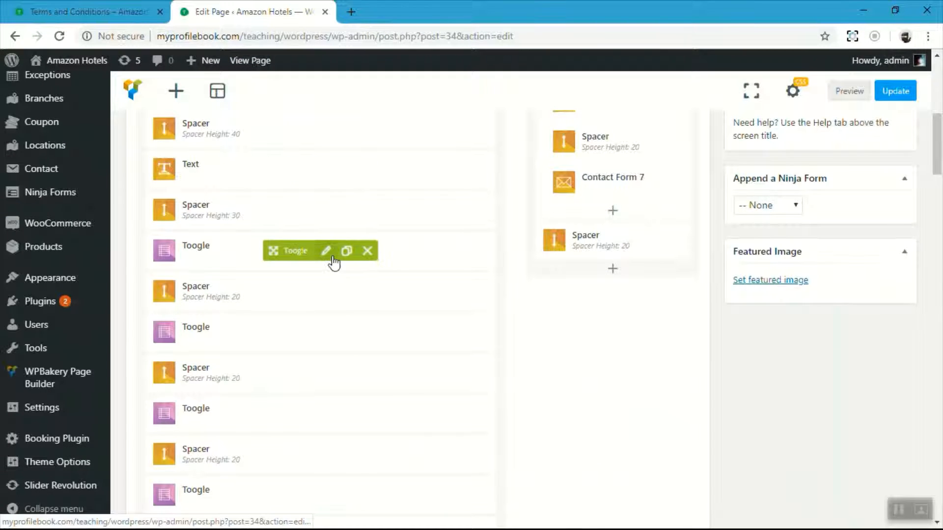
left_click(332, 257)
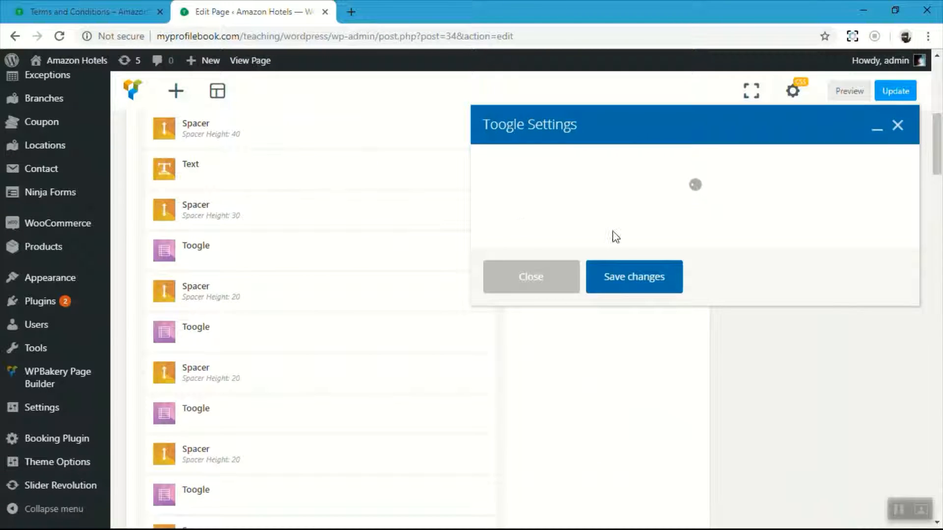
scroll(613, 234, "down", 1)
left_click(524, 303)
scroll(565, 329, "down", 3)
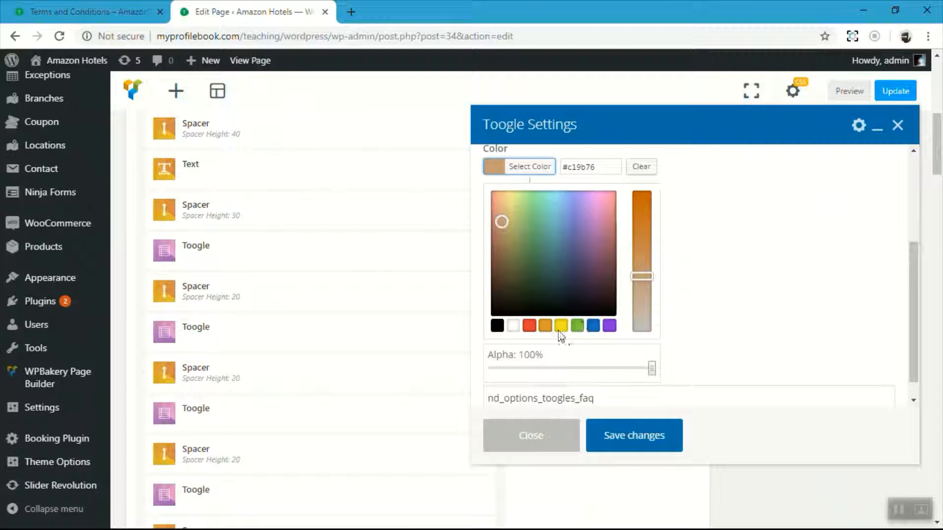
left_click(577, 326)
left_click(650, 437)
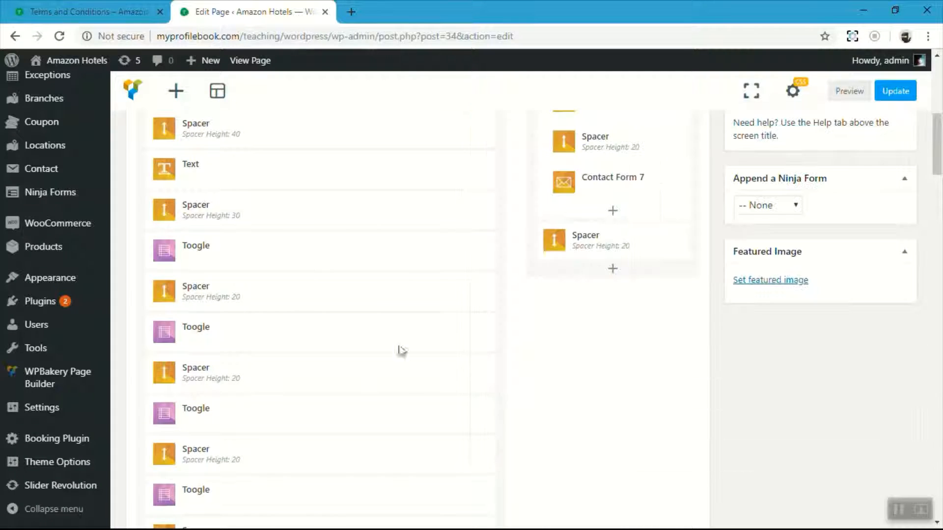
- Set the third toggle's title to "where is the hotel" and its description to "hotel is present in alabama"
left_click(326, 411)
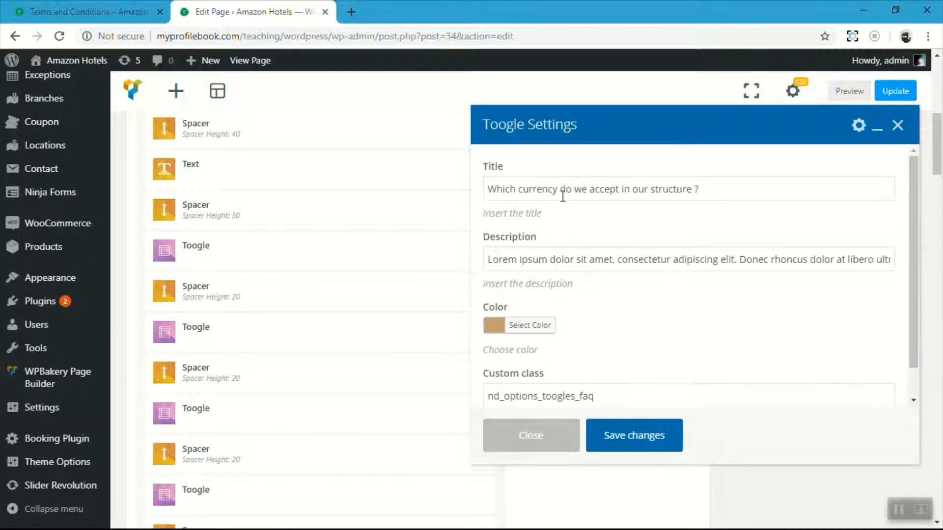
left_click_drag(714, 192, 470, 182)
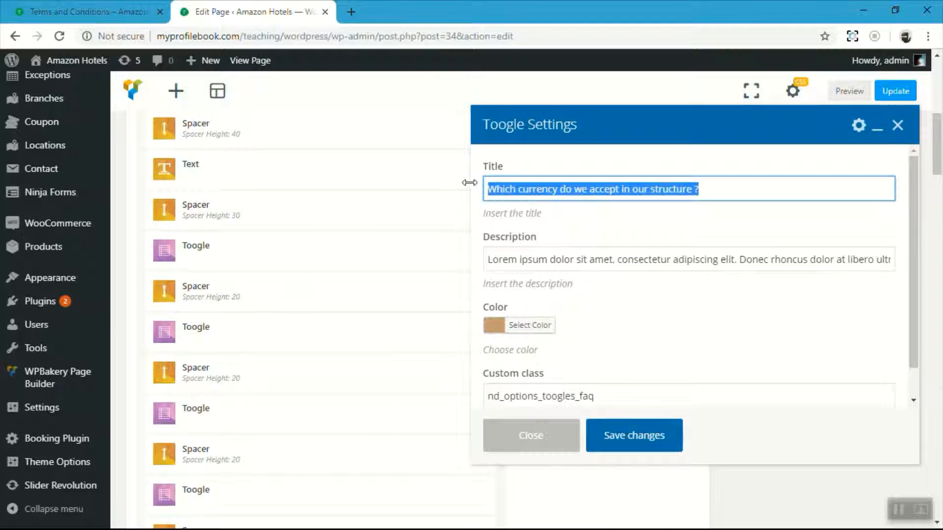
type("where is the hotel")
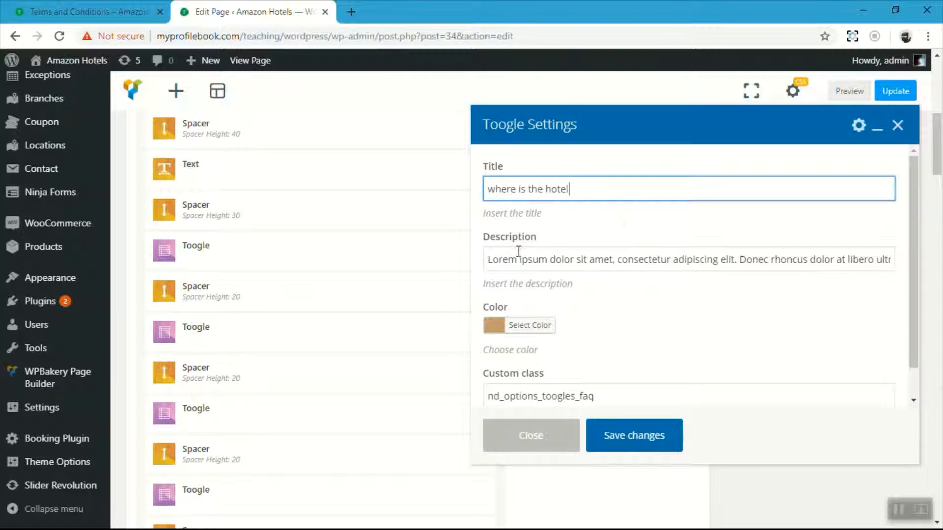
triple_click(569, 264)
type("hotel is present in alabama")
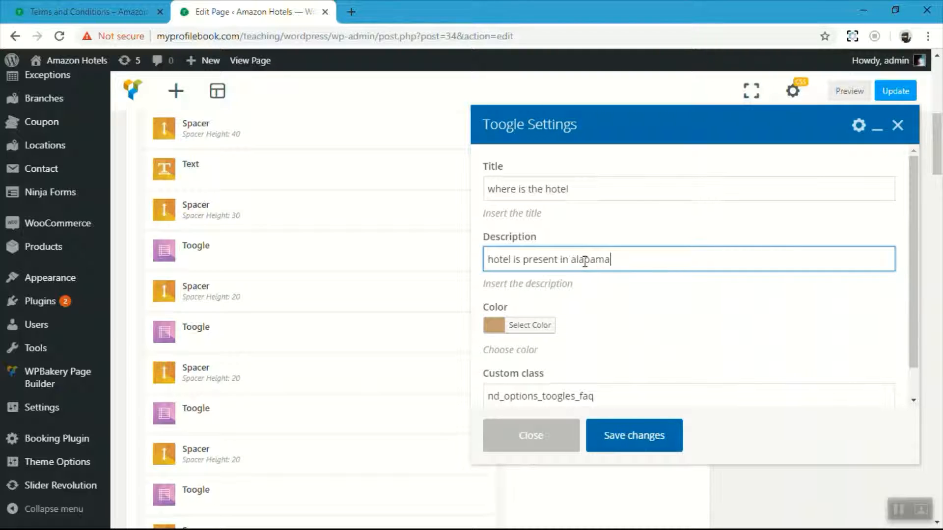
- Change the hotel location toggle's color to the green preset, save its settings and update the page
left_click(545, 326)
scroll(546, 339, "down", 3)
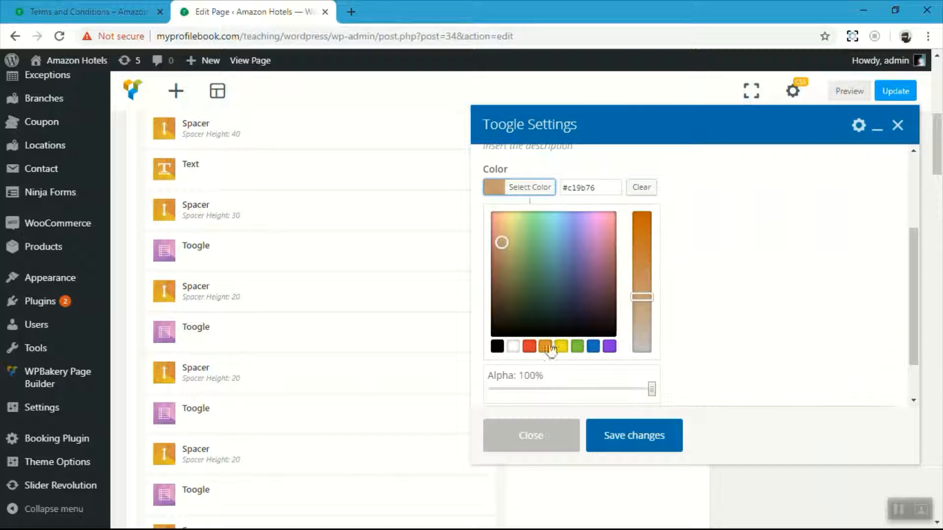
left_click(579, 347)
left_click(628, 432)
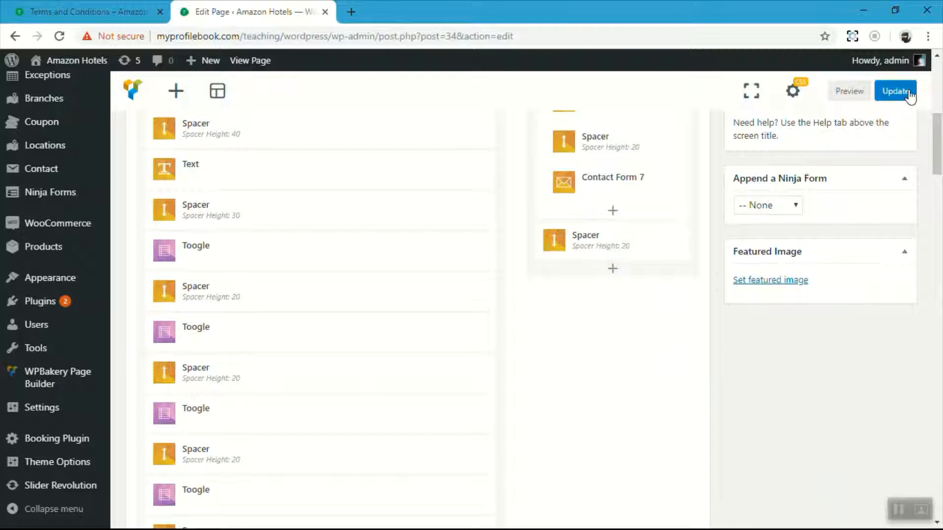
left_click(891, 91)
- Reload the live page, expand the "where is the hotel" question to check its answer, and review the whole Terms and Conditions page
left_click(84, 12)
left_click(59, 35)
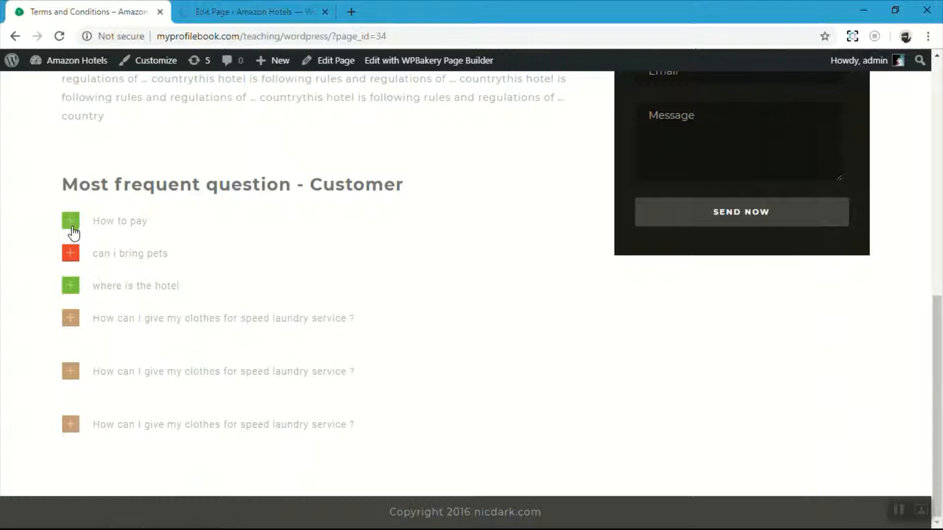
left_click(70, 287)
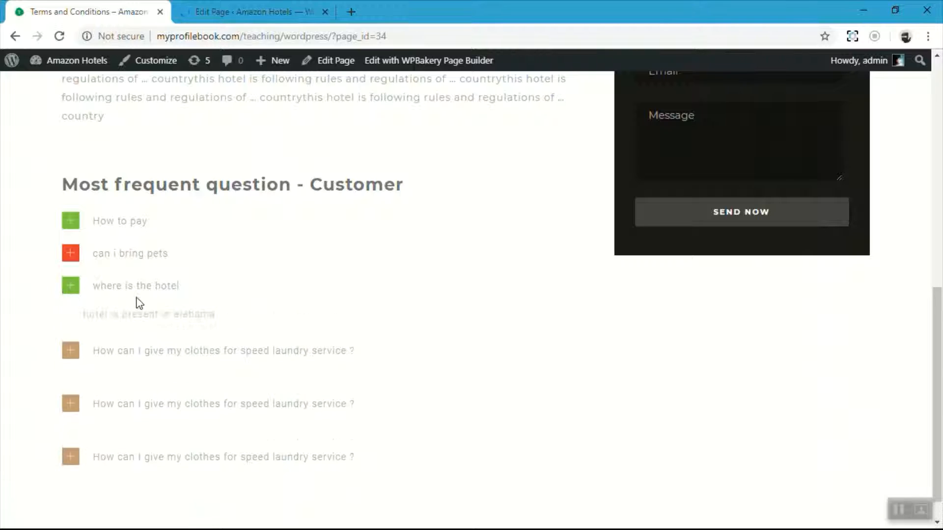
left_click_drag(97, 321, 305, 323)
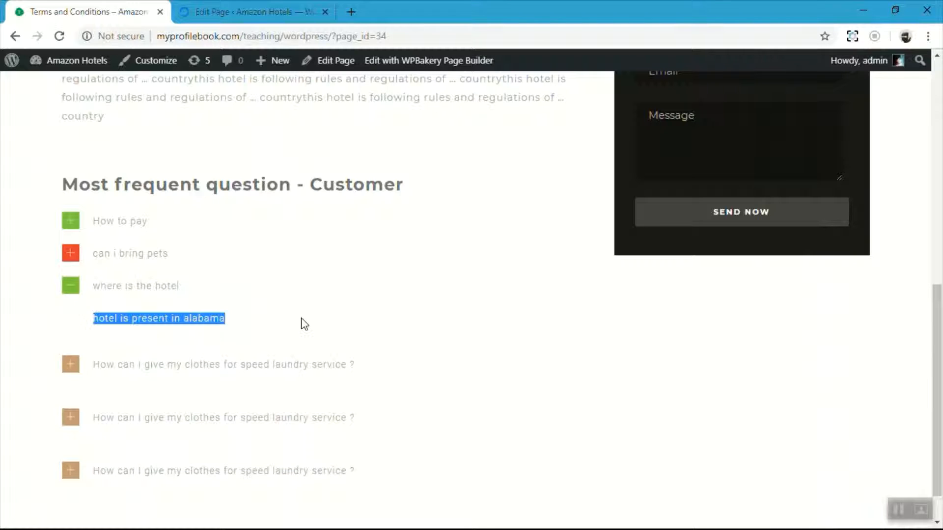
left_click(309, 332)
scroll(309, 333, "down", 1)
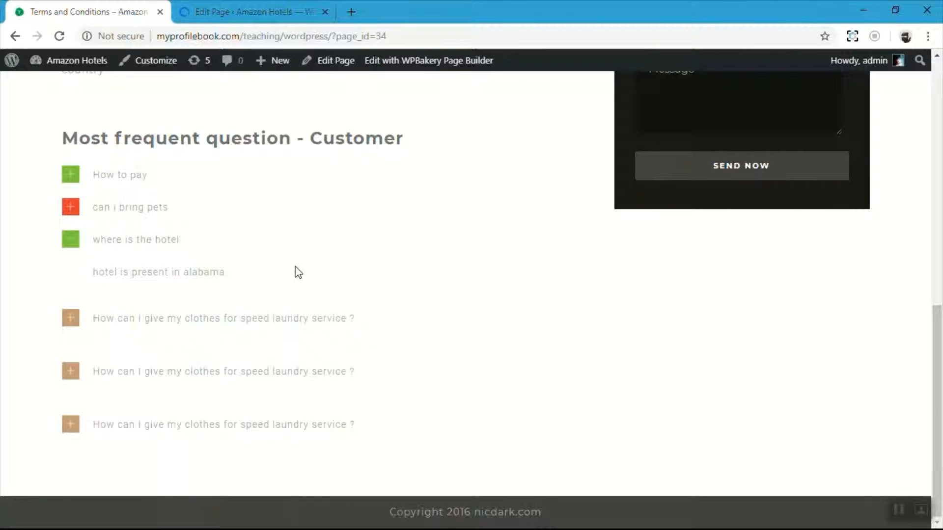
scroll(296, 268, "up", 8)
scroll(297, 268, "down", 5)
scroll(297, 267, "up", 4)
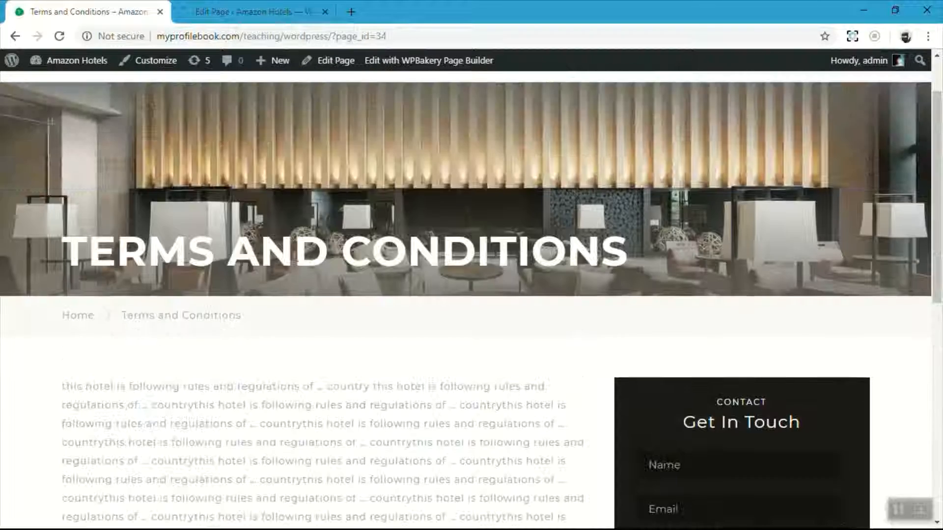
scroll(296, 268, "down", 6)
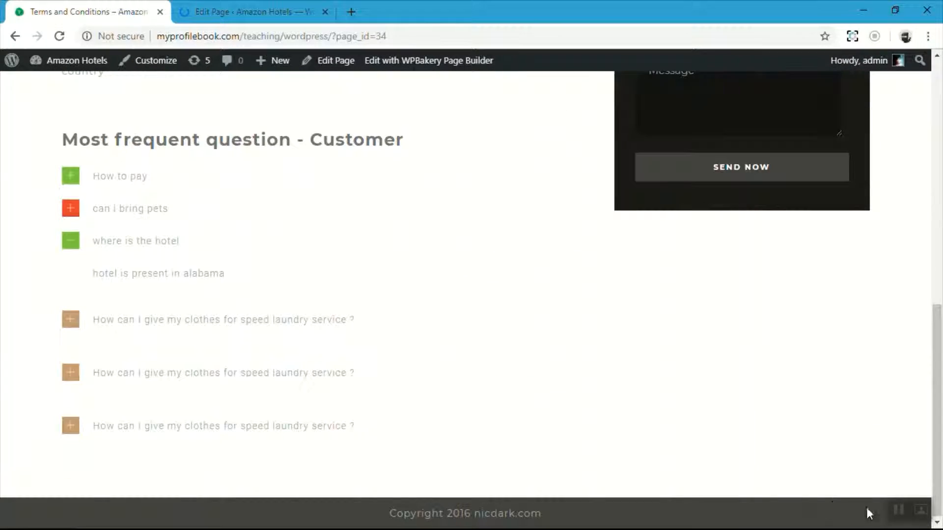